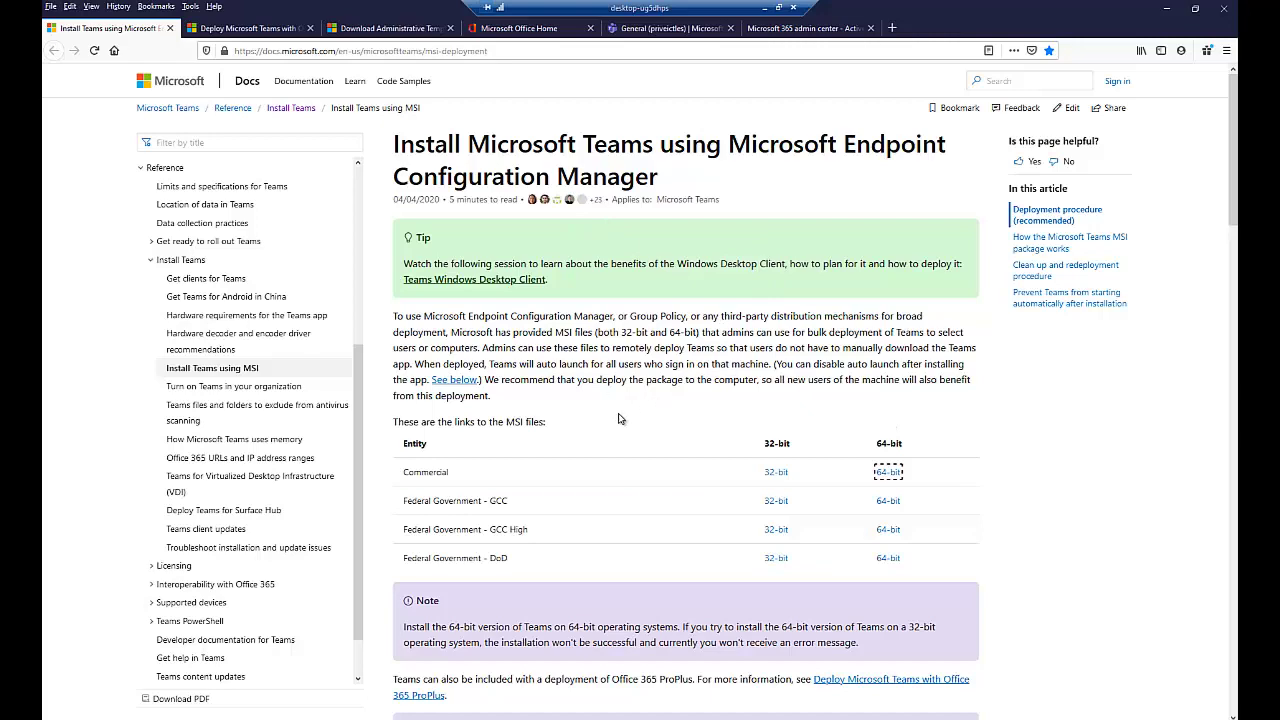
# Scroll the Install Teams using MSI article down to the table of 32-bit and 64-bit MSI links
pyautogui.scroll(-2, 580, 409)
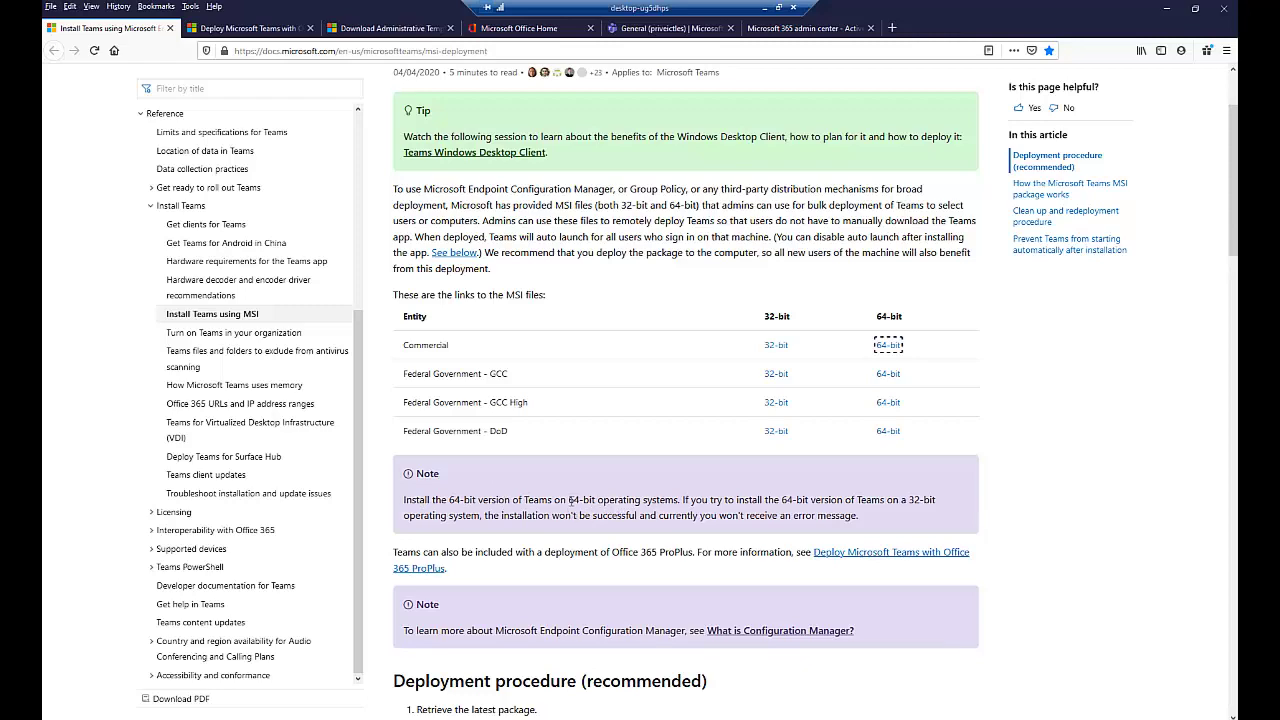
pyautogui.scroll(-2, 624, 492)
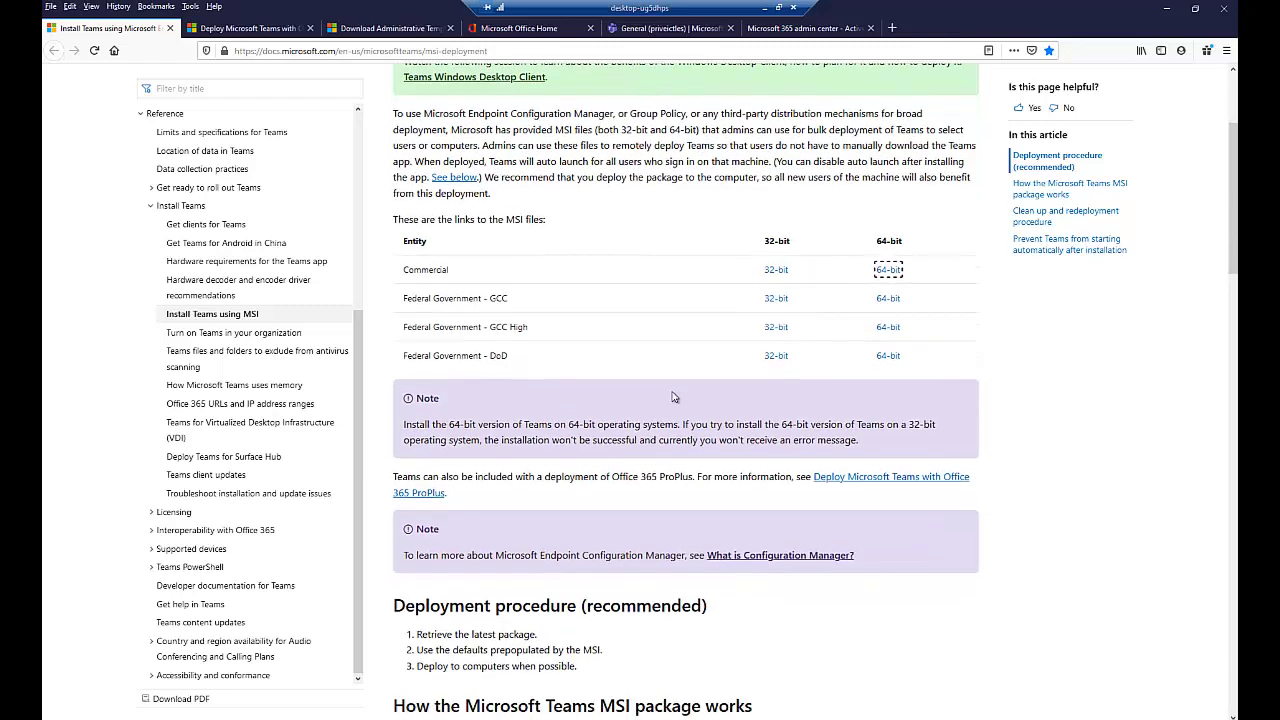
# Start the commercial 64-bit Teams_windows_x64.msi download (95.3 MB), then cancel it
pyautogui.click(889, 220)
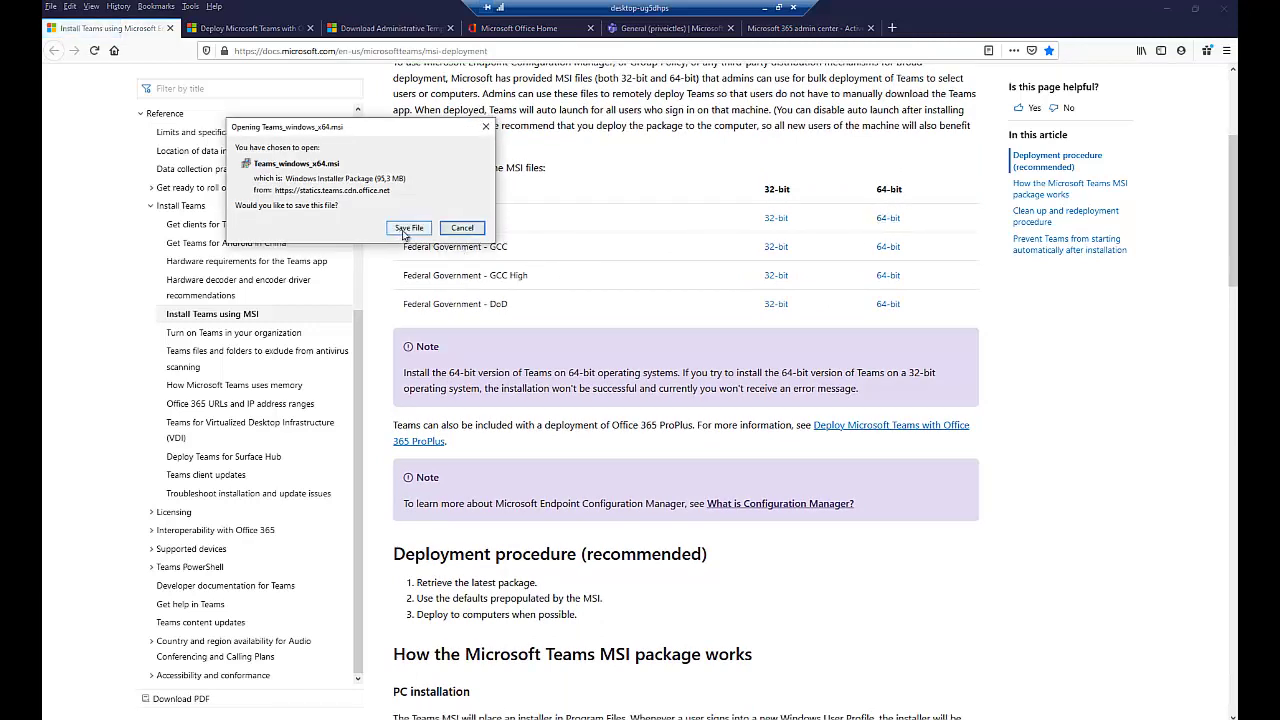
pyautogui.click(458, 228)
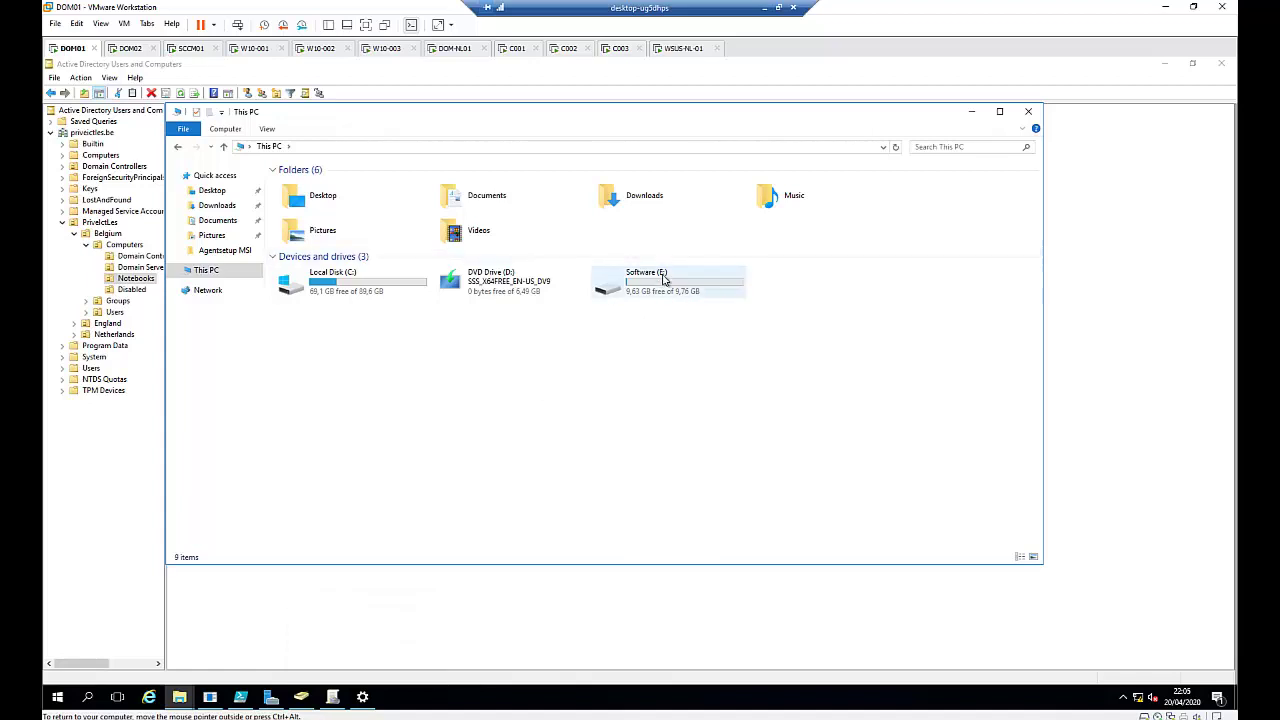
# Open the Teams-MSI folder on Software (E:) and locate the Teams_windows_x64 installer
pyautogui.doubleClick(663, 279)
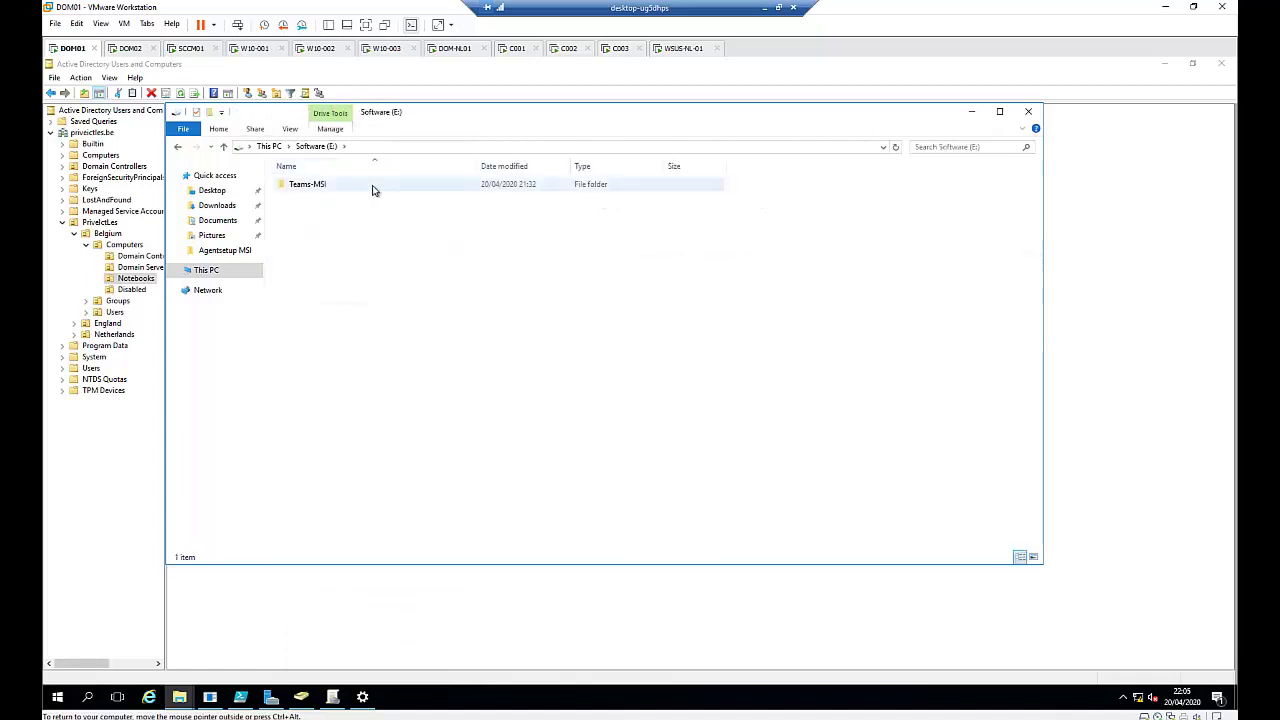
pyautogui.click(315, 189)
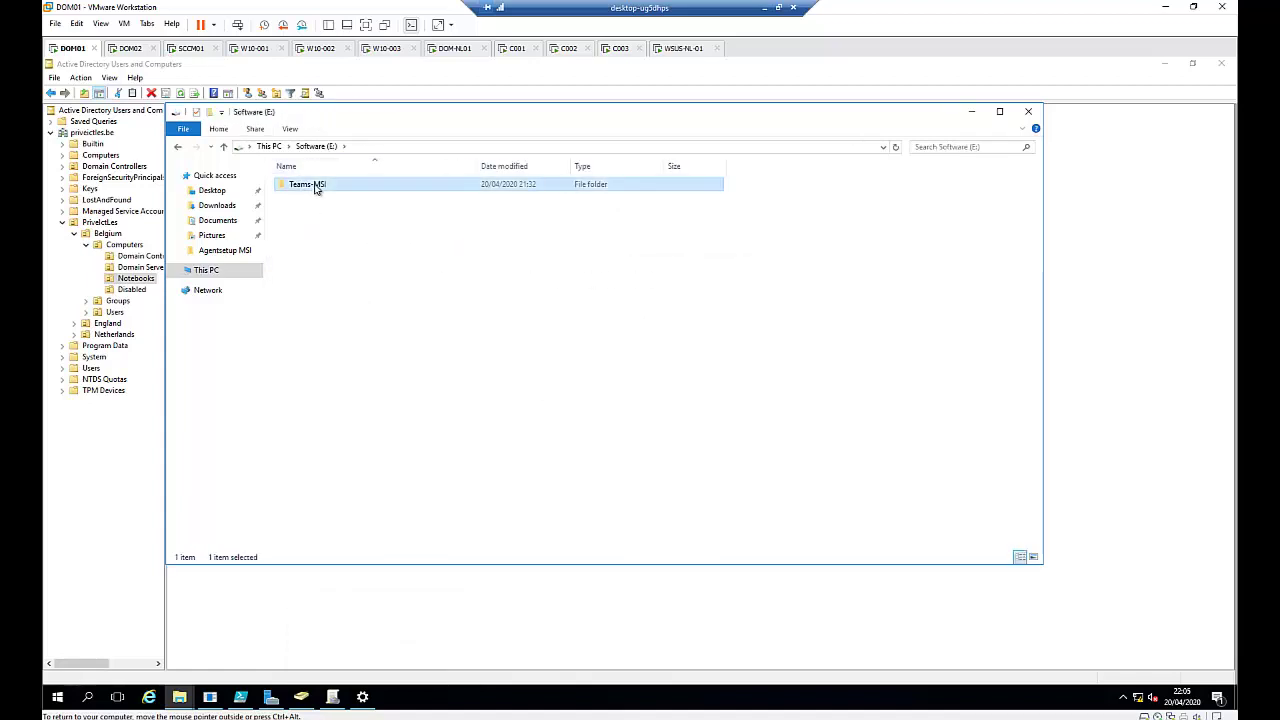
pyautogui.doubleClick(316, 189)
pyautogui.click(328, 186)
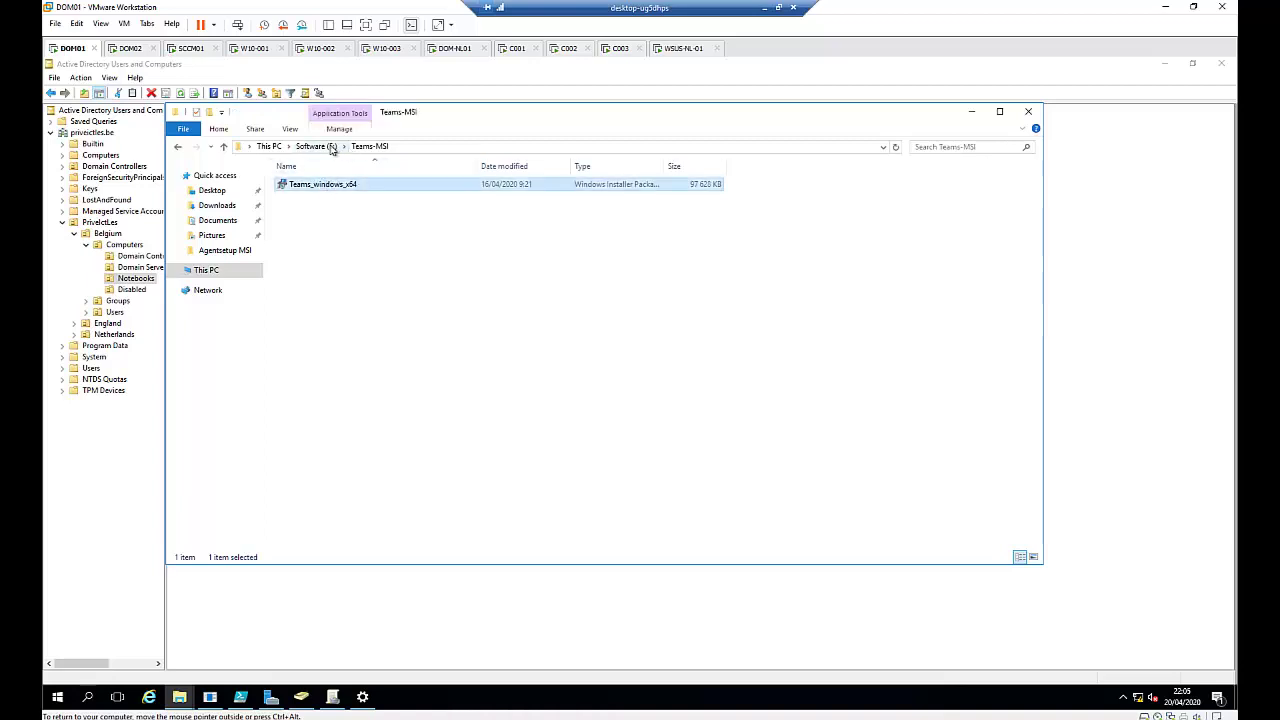
# Check the network share path on the Teams-MSI folder's Sharing properties
pyautogui.click(331, 148)
pyautogui.rightClick(320, 186)
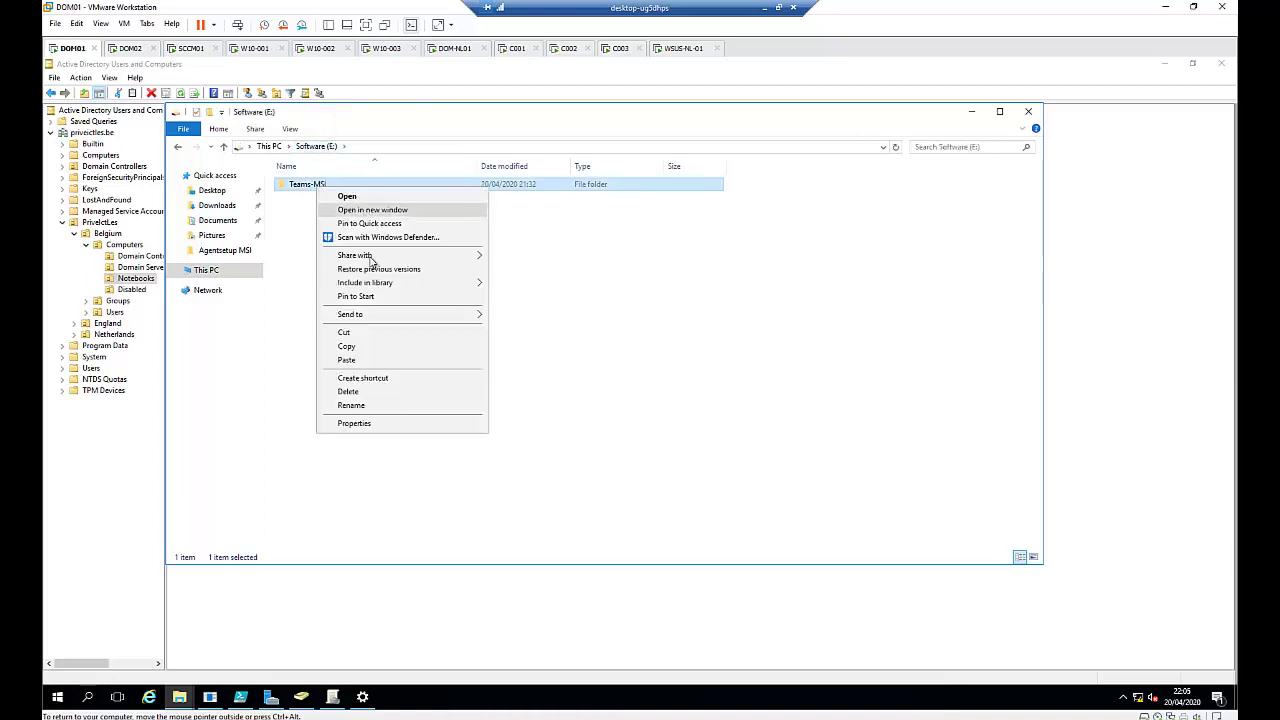
pyautogui.click(352, 424)
pyautogui.click(315, 189)
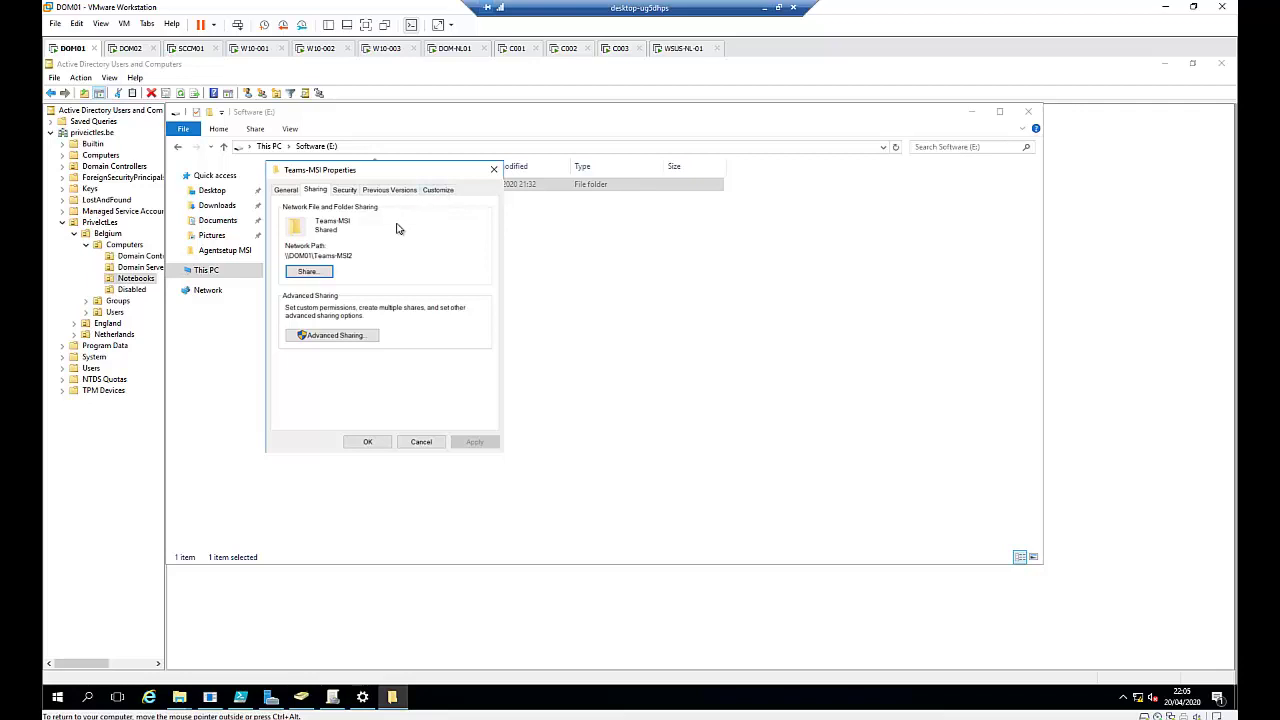
pyautogui.click(494, 169)
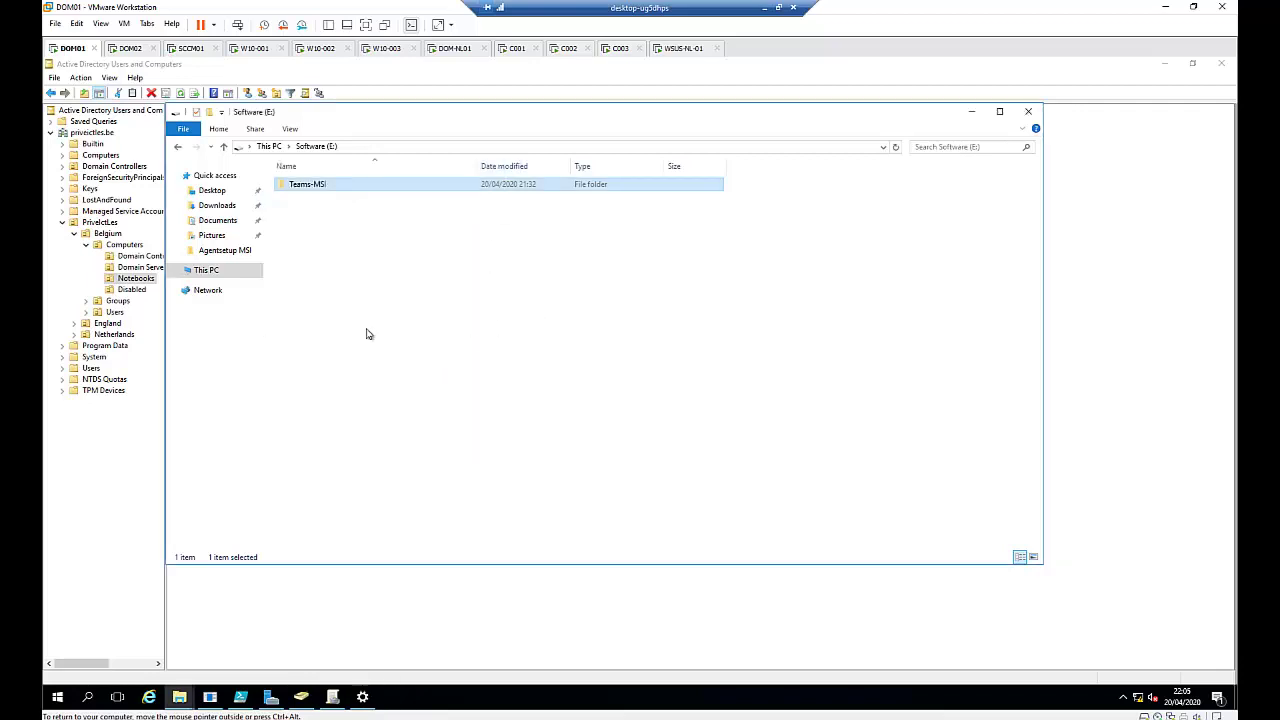
pyautogui.click(97, 496)
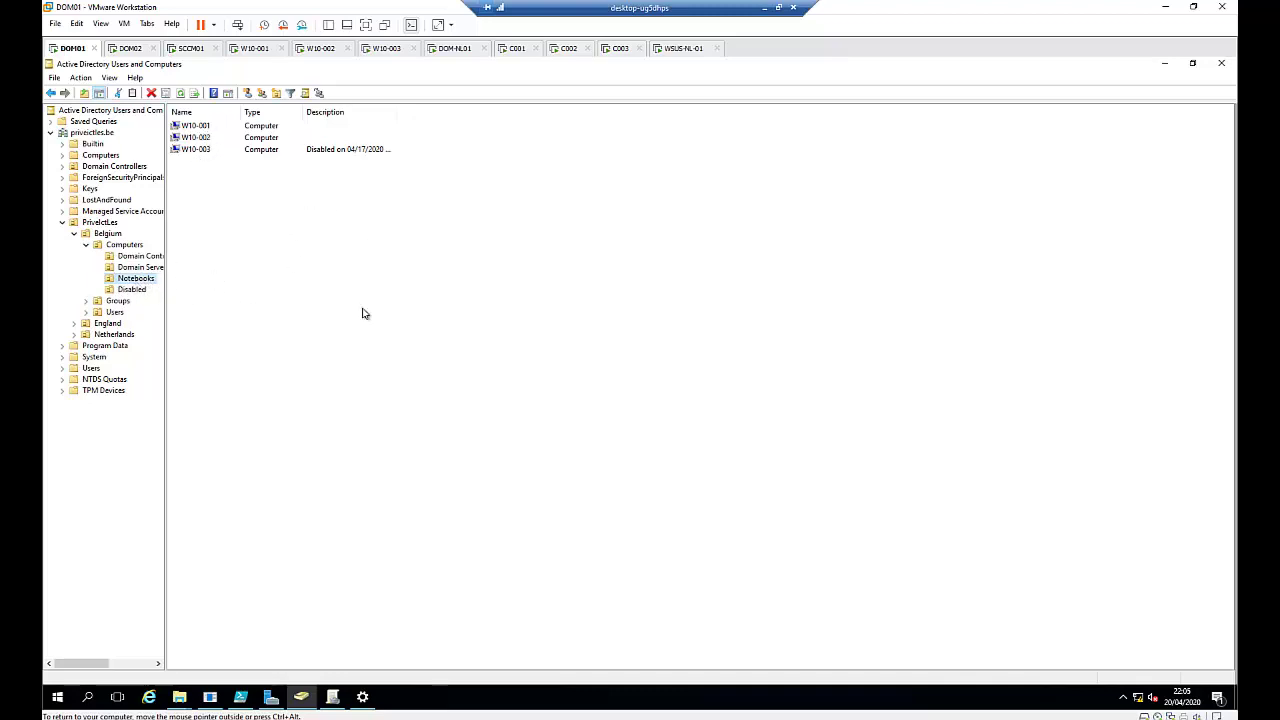
# Launch Group Policy Management from the Server Manager Tools menu
pyautogui.click(333, 699)
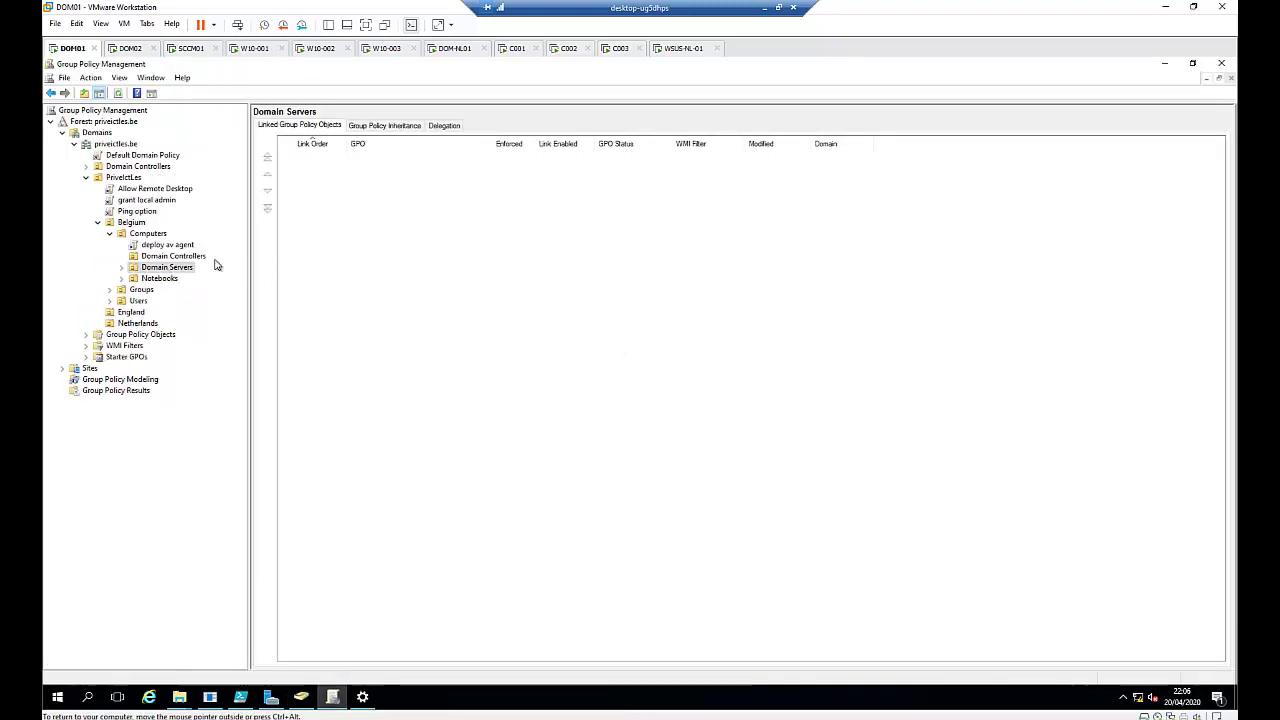
pyautogui.click(271, 697)
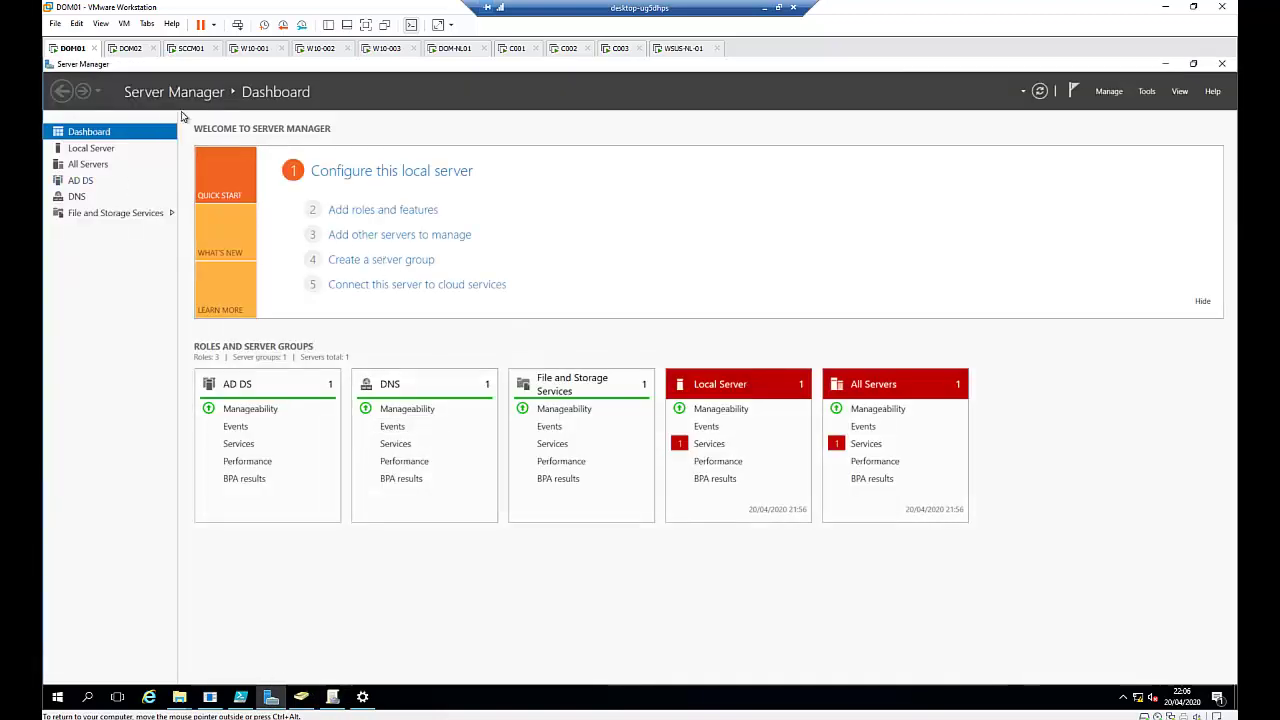
pyautogui.click(1147, 92)
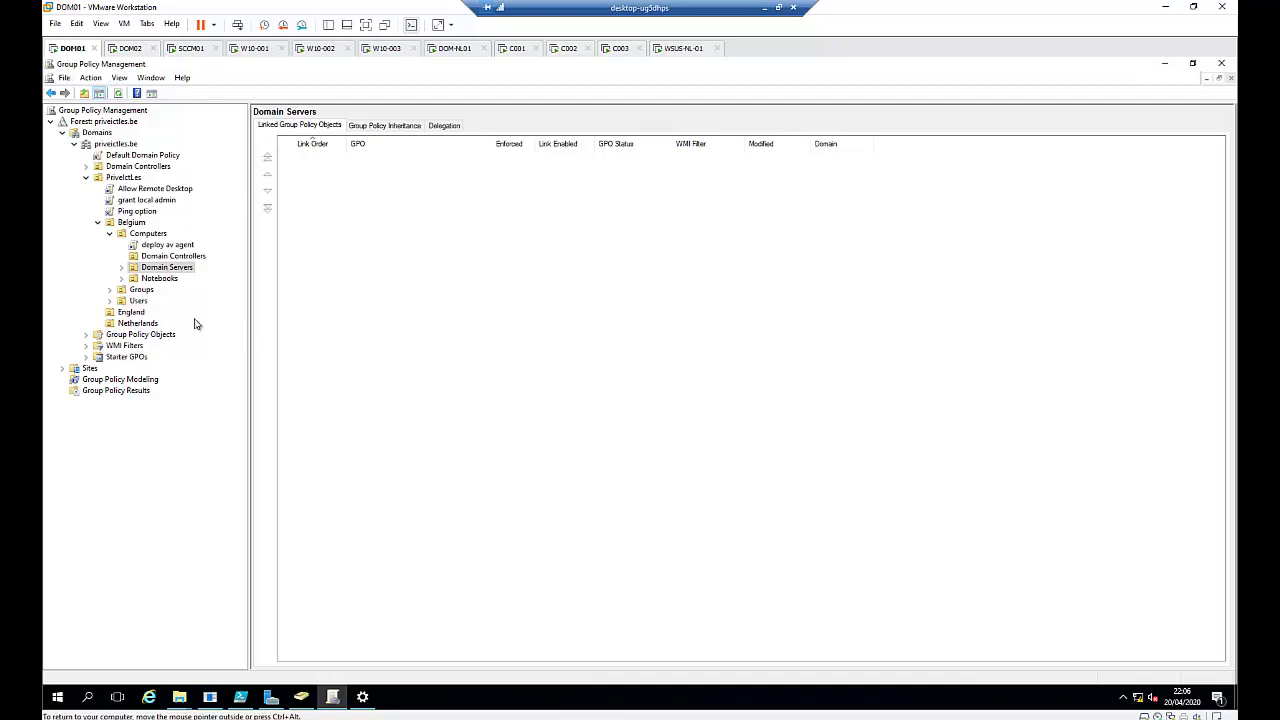
# Expand the Notebooks OU, abandoning a new GPO, to list the linked Microsoft Teams install GPO
pyautogui.rightClick(151, 283)
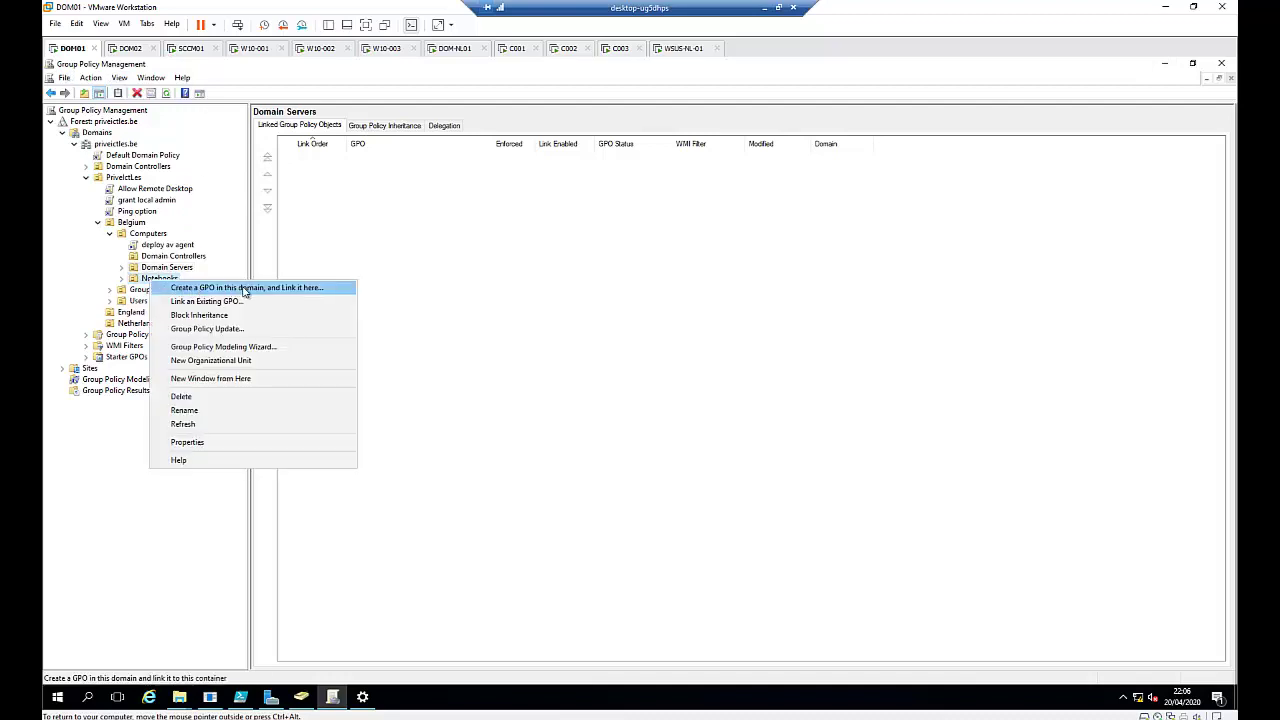
pyautogui.click(297, 289)
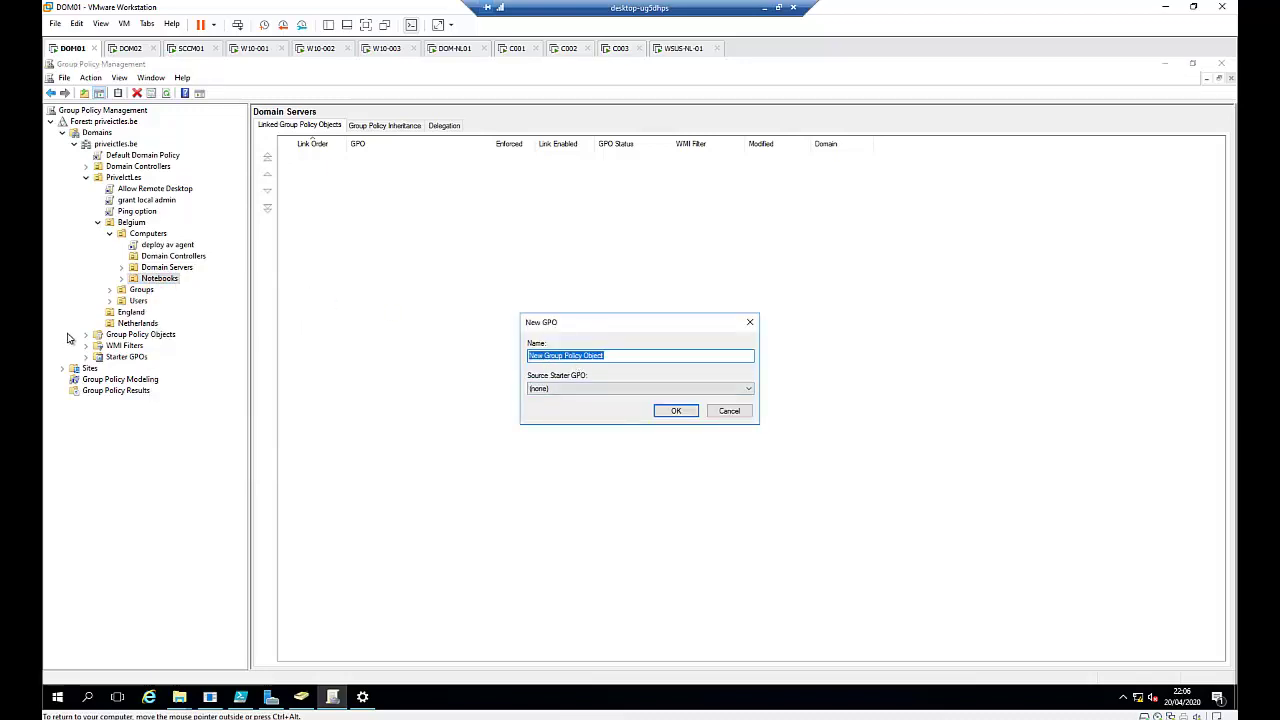
pyautogui.click(714, 410)
pyautogui.click(166, 279)
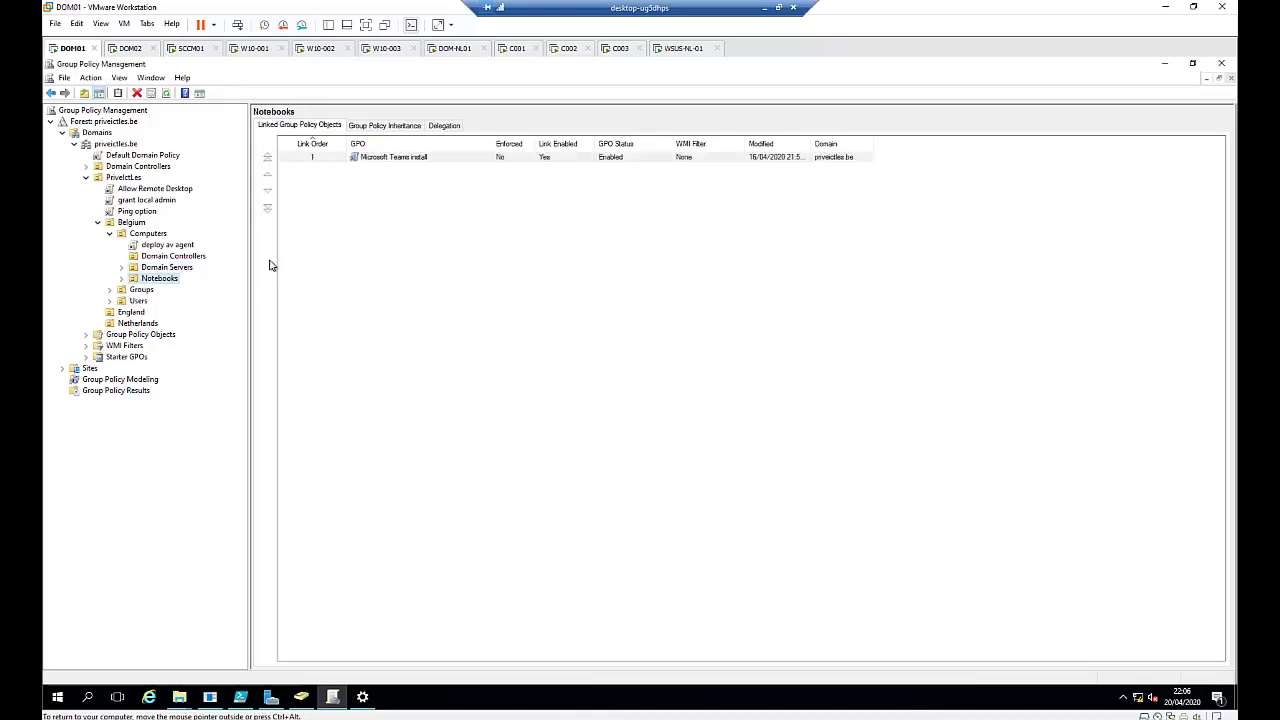
pyautogui.click(122, 280)
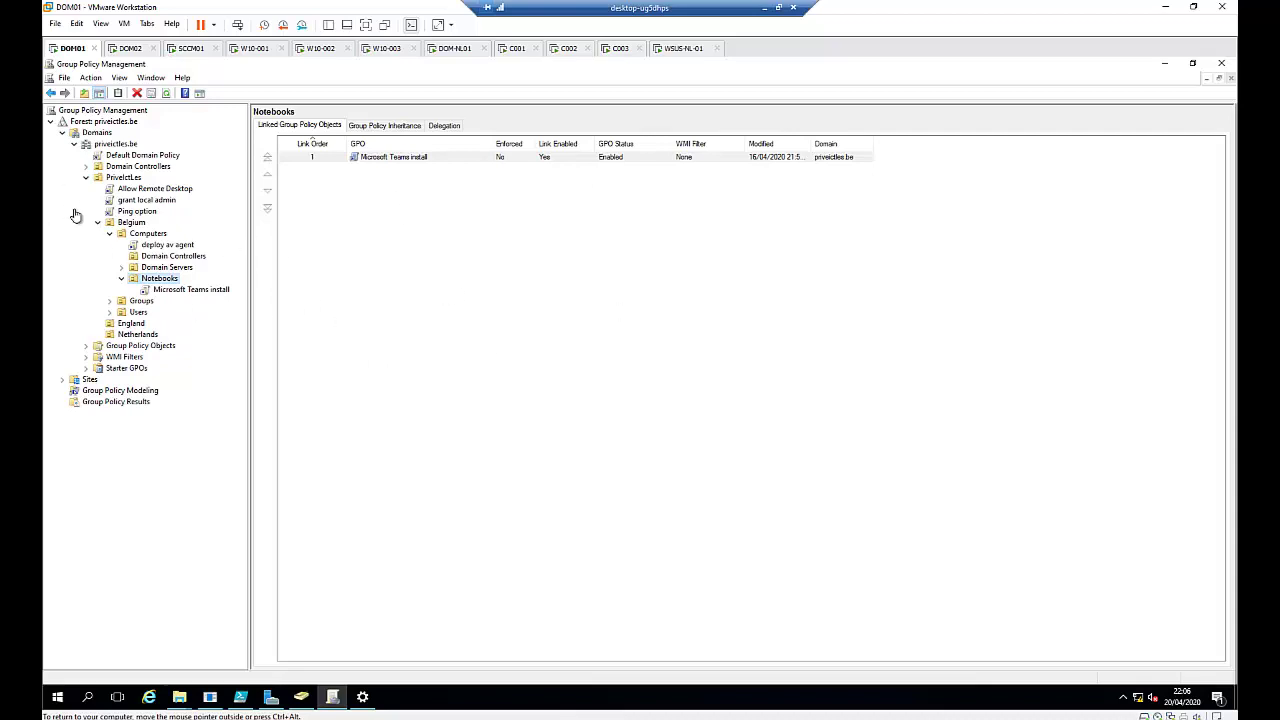
# Edit the Microsoft Teams install GPO at Computer Configuration > Policies > Software Settings > Software installation
pyautogui.rightClick(203, 291)
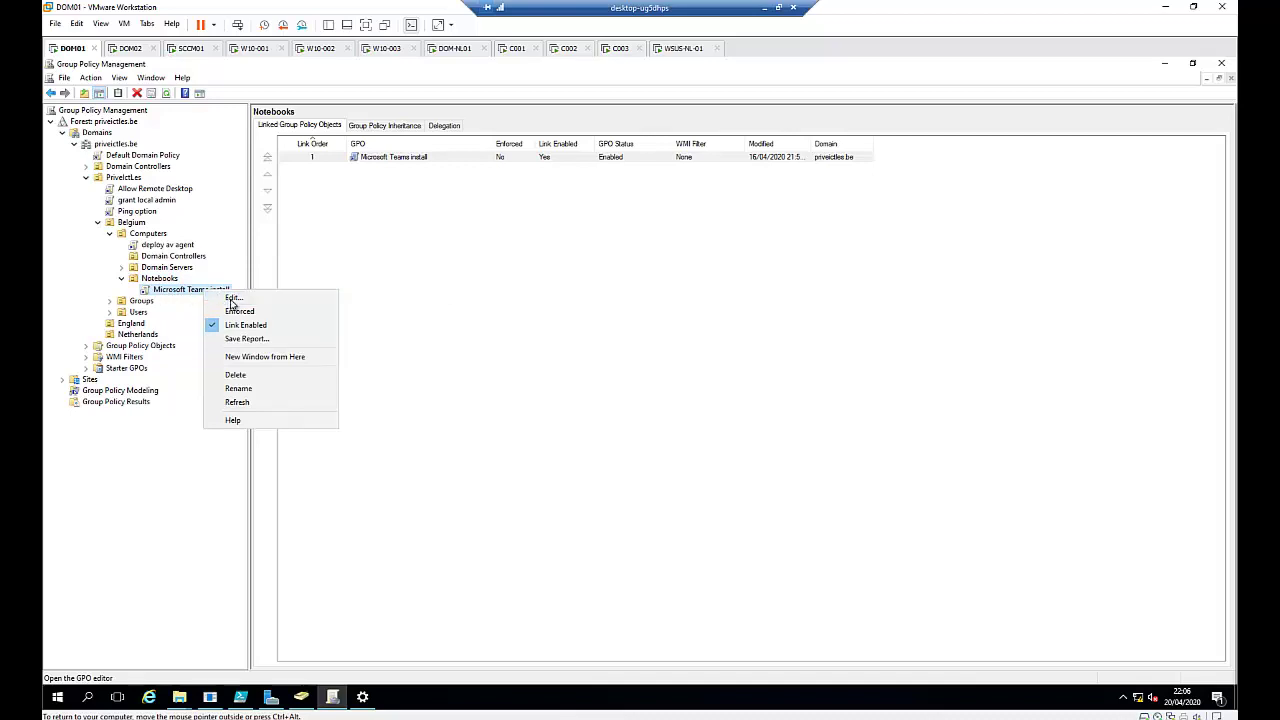
pyautogui.click(238, 298)
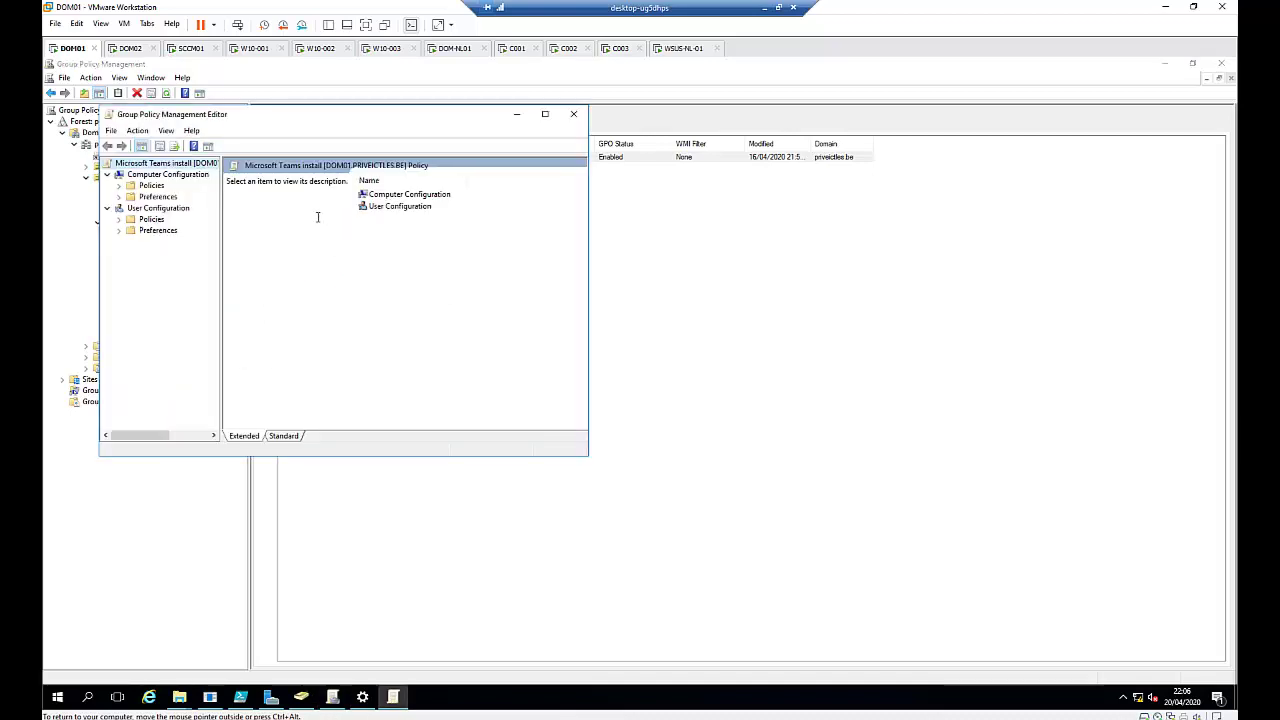
pyautogui.click(119, 185)
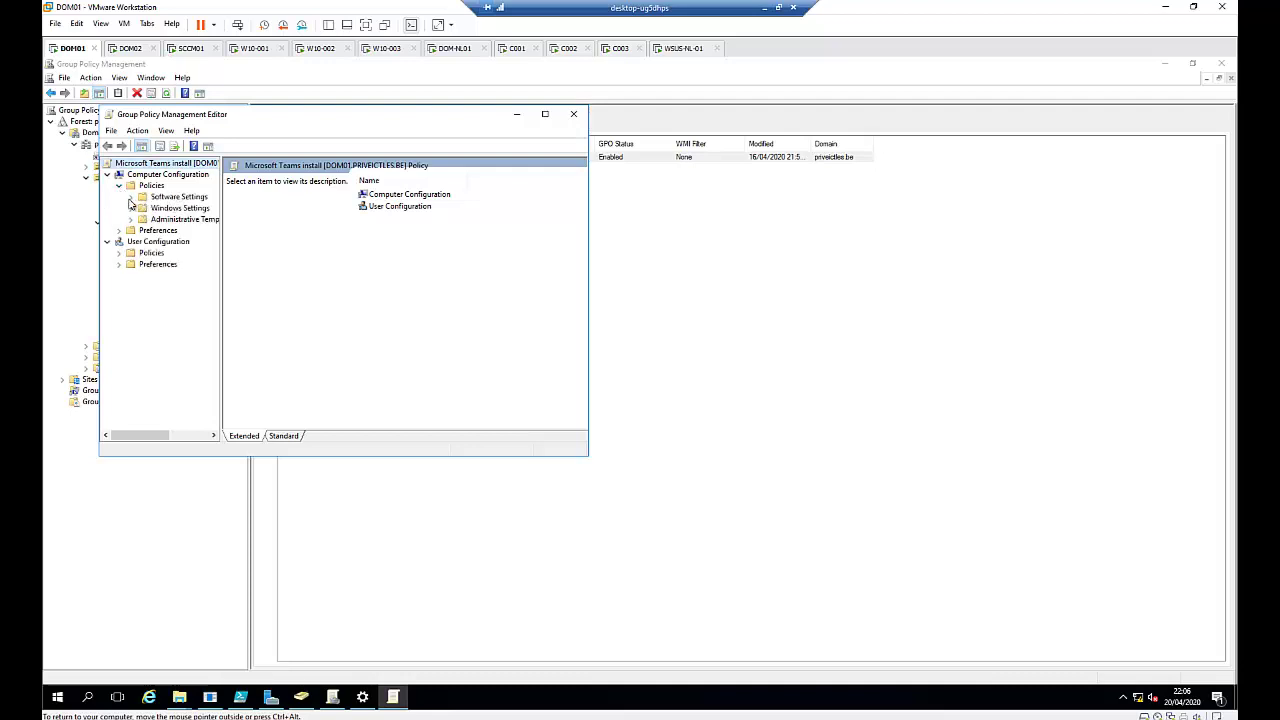
pyautogui.click(130, 197)
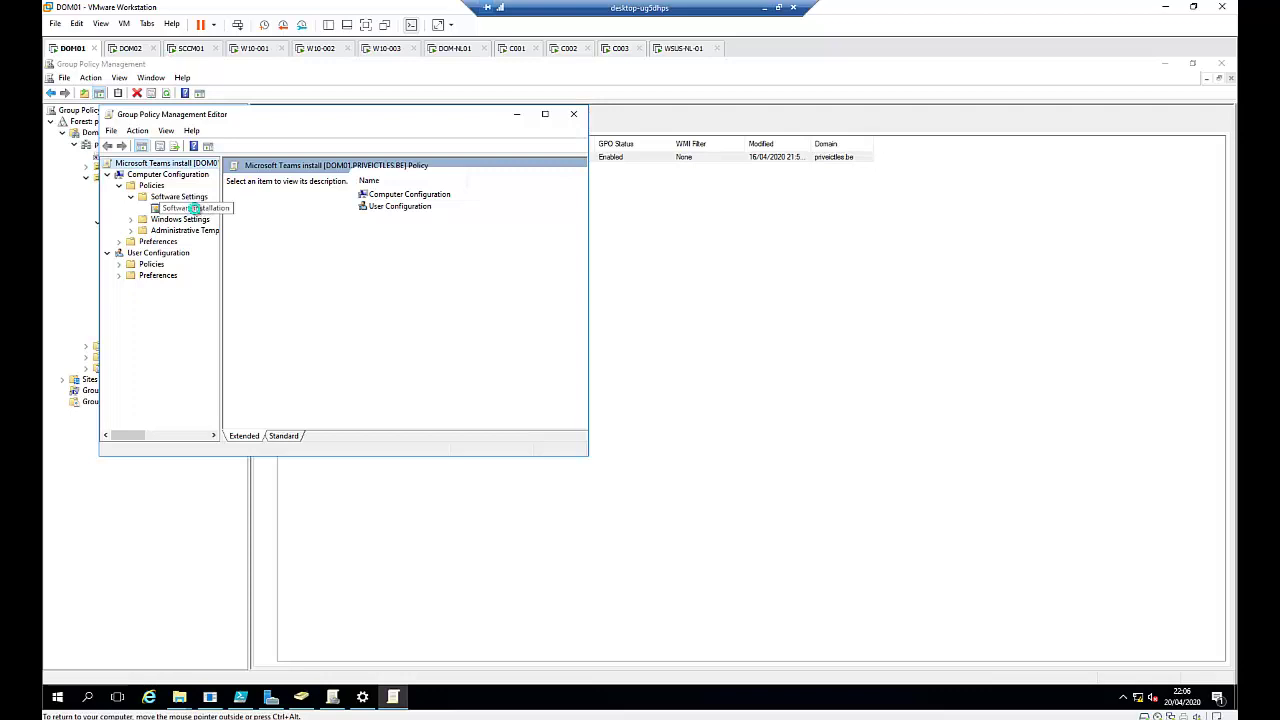
pyautogui.click(191, 209)
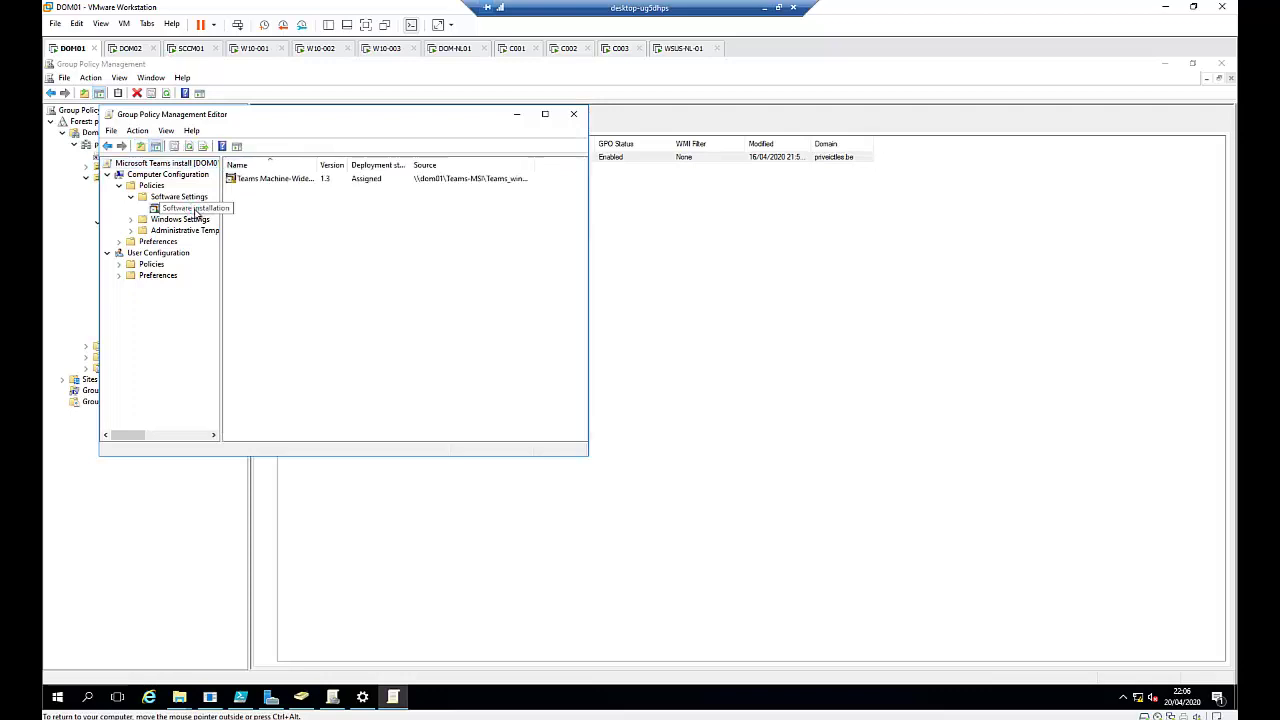
# Add a new package using Teams_windows_x64 from the \\dom01\Teams-MSI2 share
pyautogui.rightClick(255, 211)
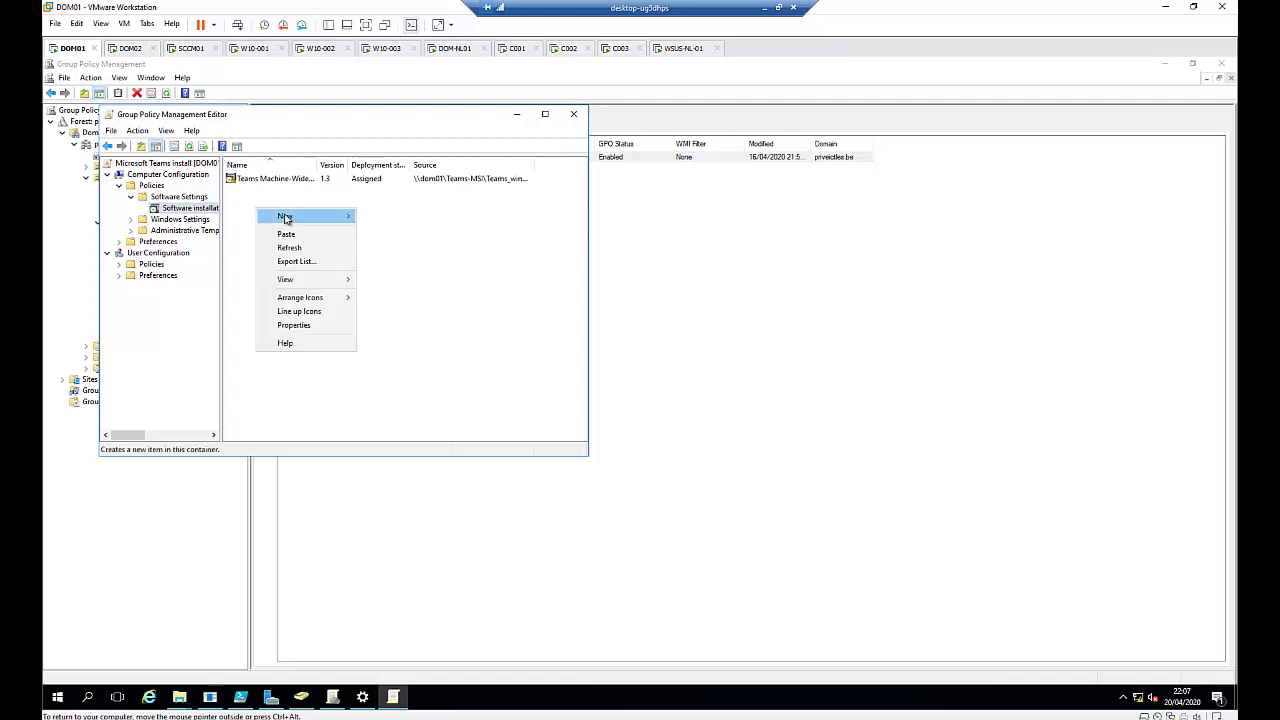
pyautogui.moveTo(300, 219)
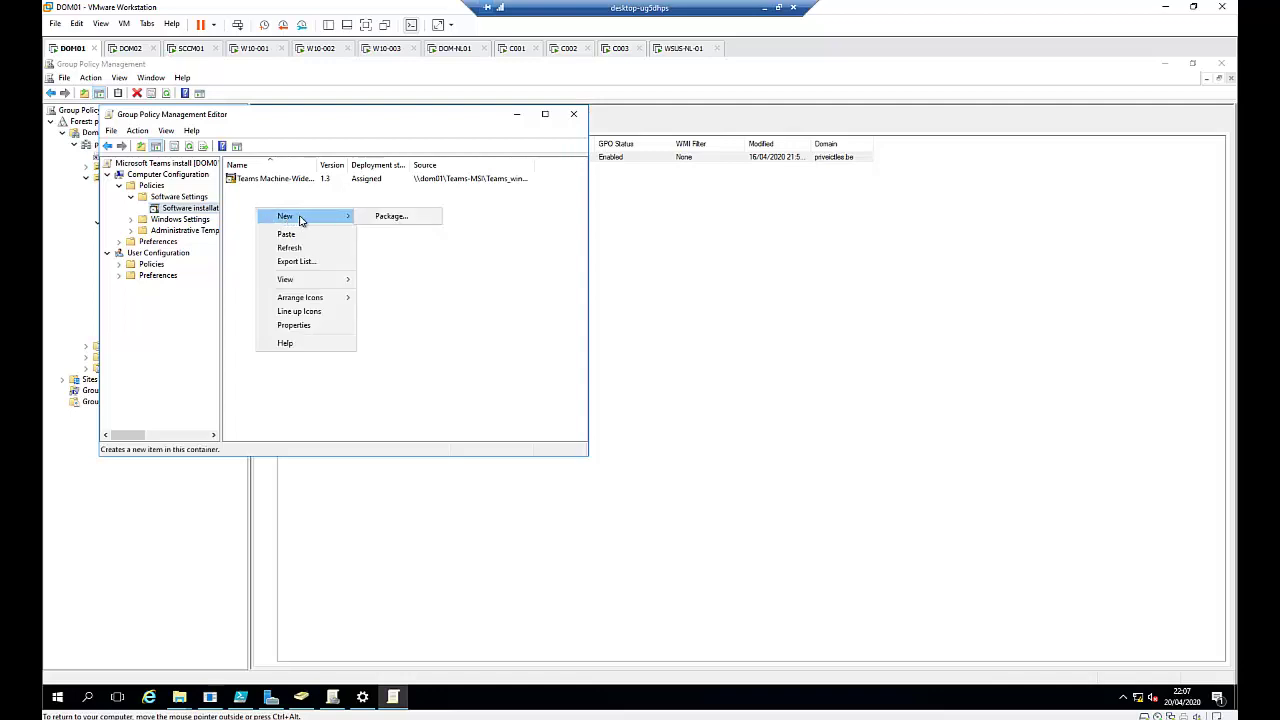
pyautogui.click(393, 221)
pyautogui.moveTo(340, 139); pyautogui.dragTo(511, 163)
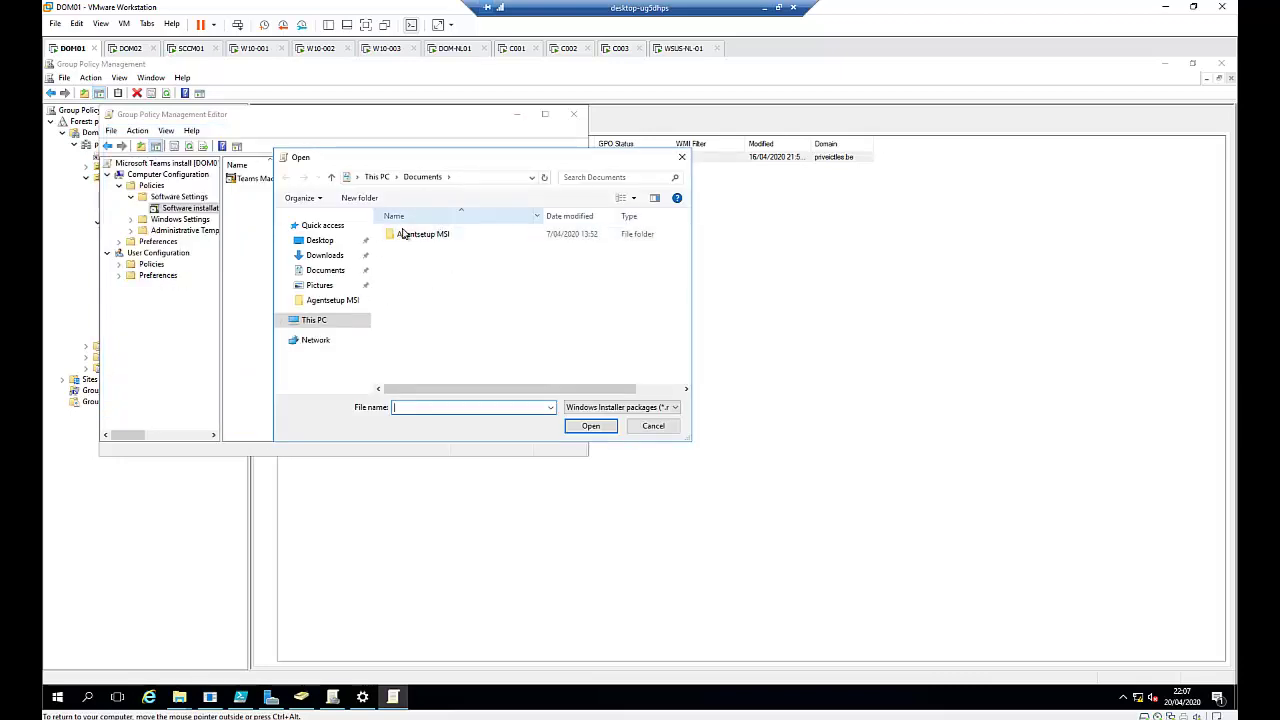
pyautogui.click(473, 178)
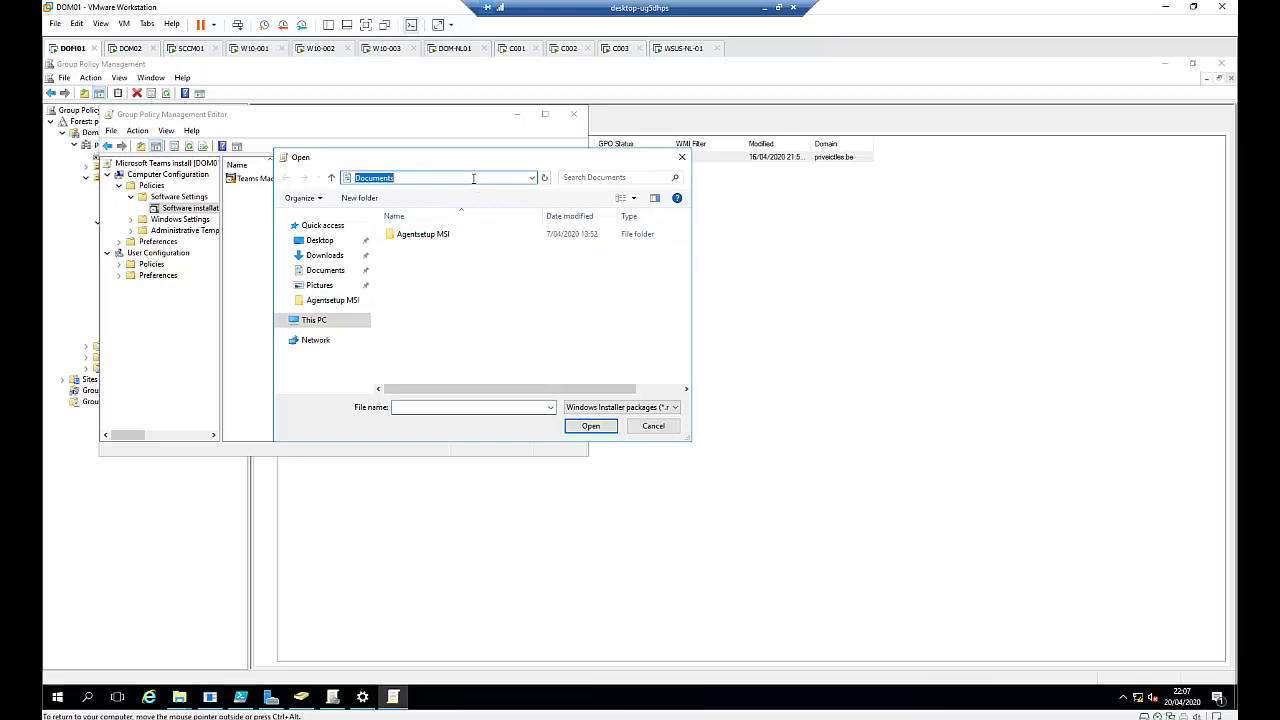
pyautogui.write('\\\\dom01\\')
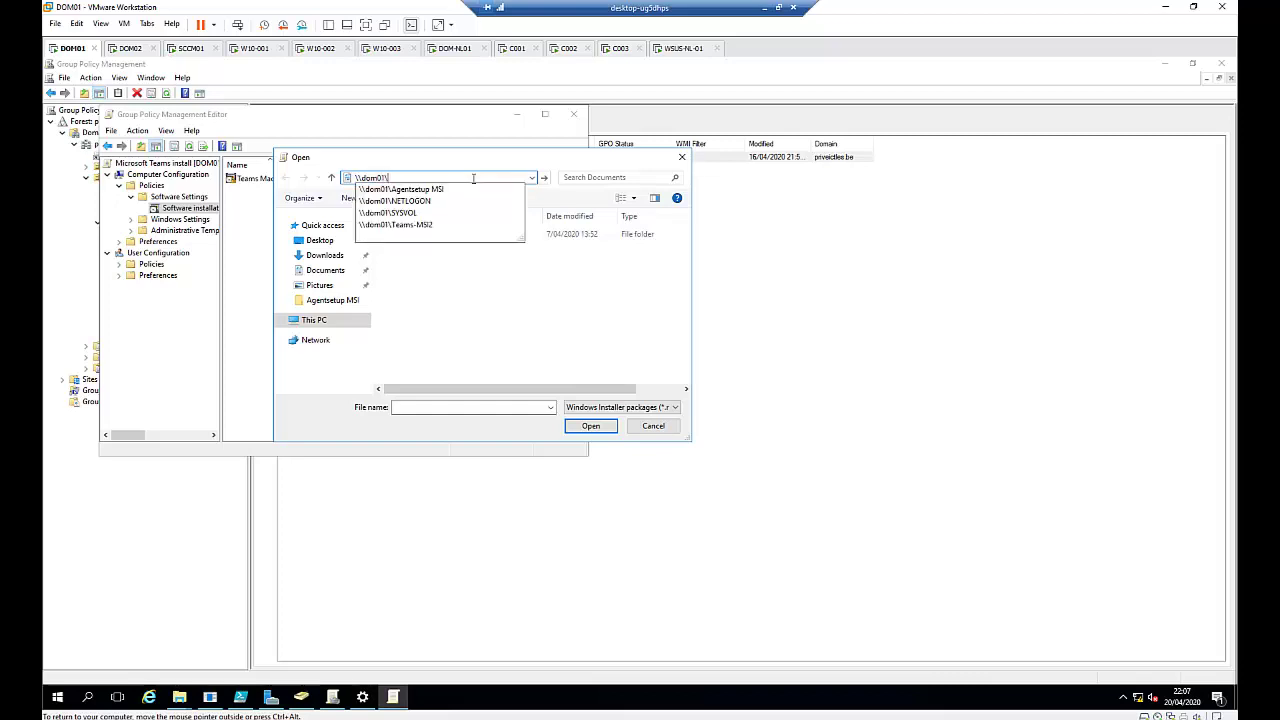
pyautogui.click(428, 229)
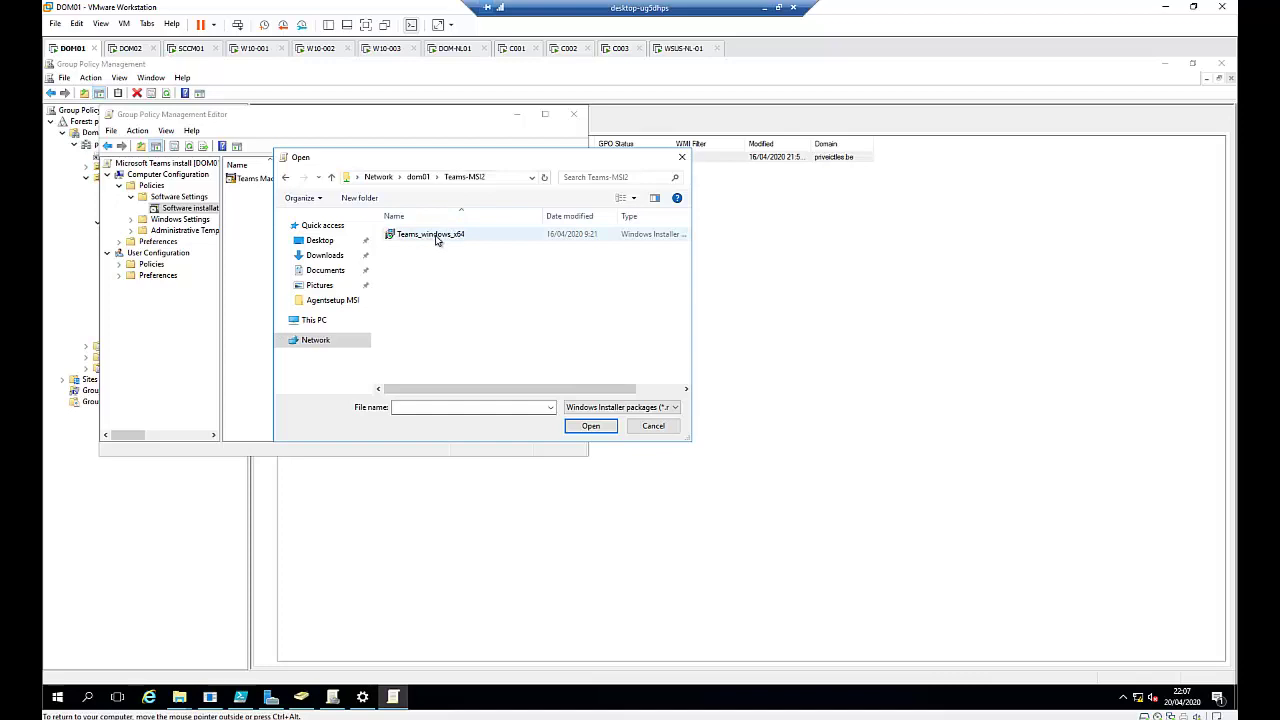
pyautogui.click(438, 238)
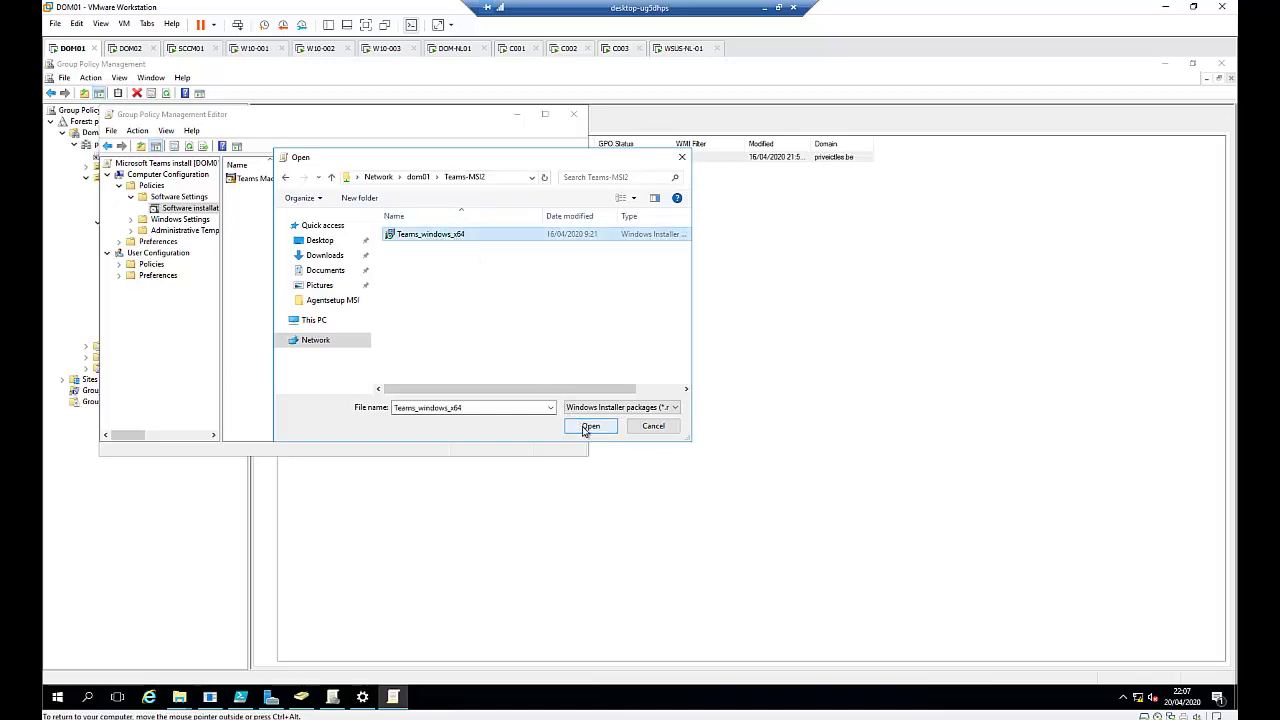
pyautogui.click(589, 427)
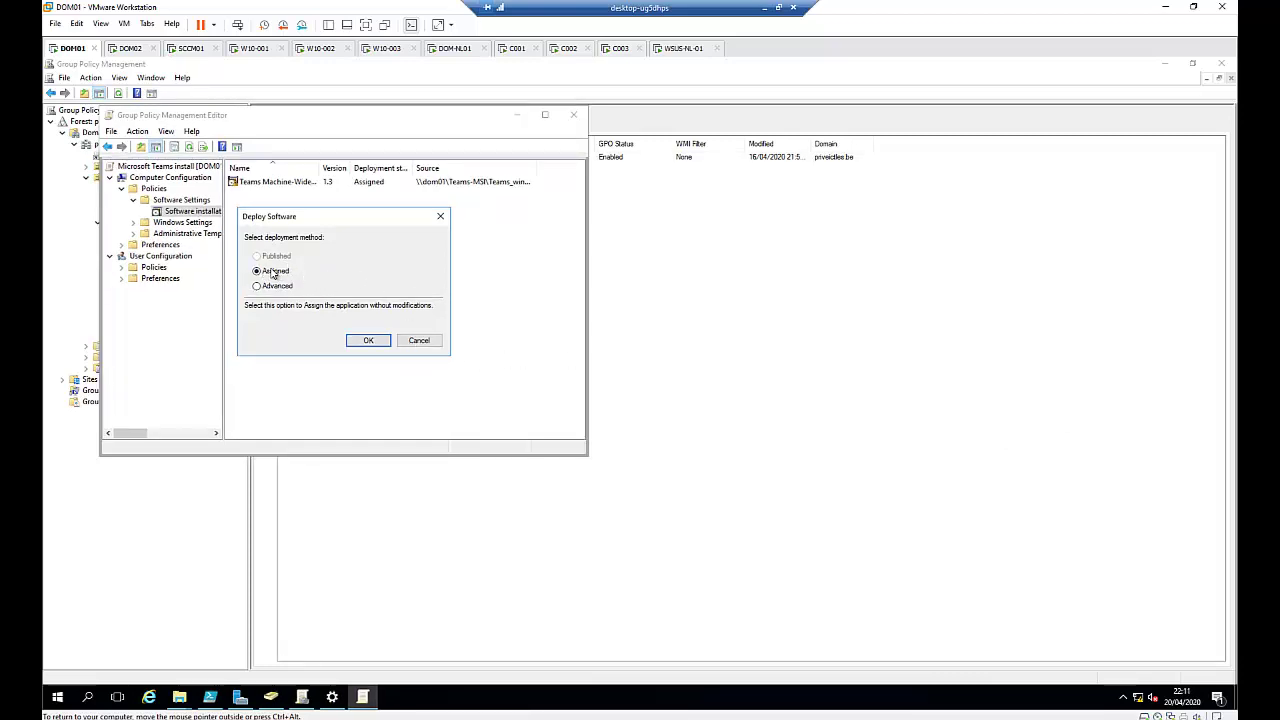
# Deploy the new Teams package with the Assigned method, briefly trying Advanced first
pyautogui.click(274, 290)
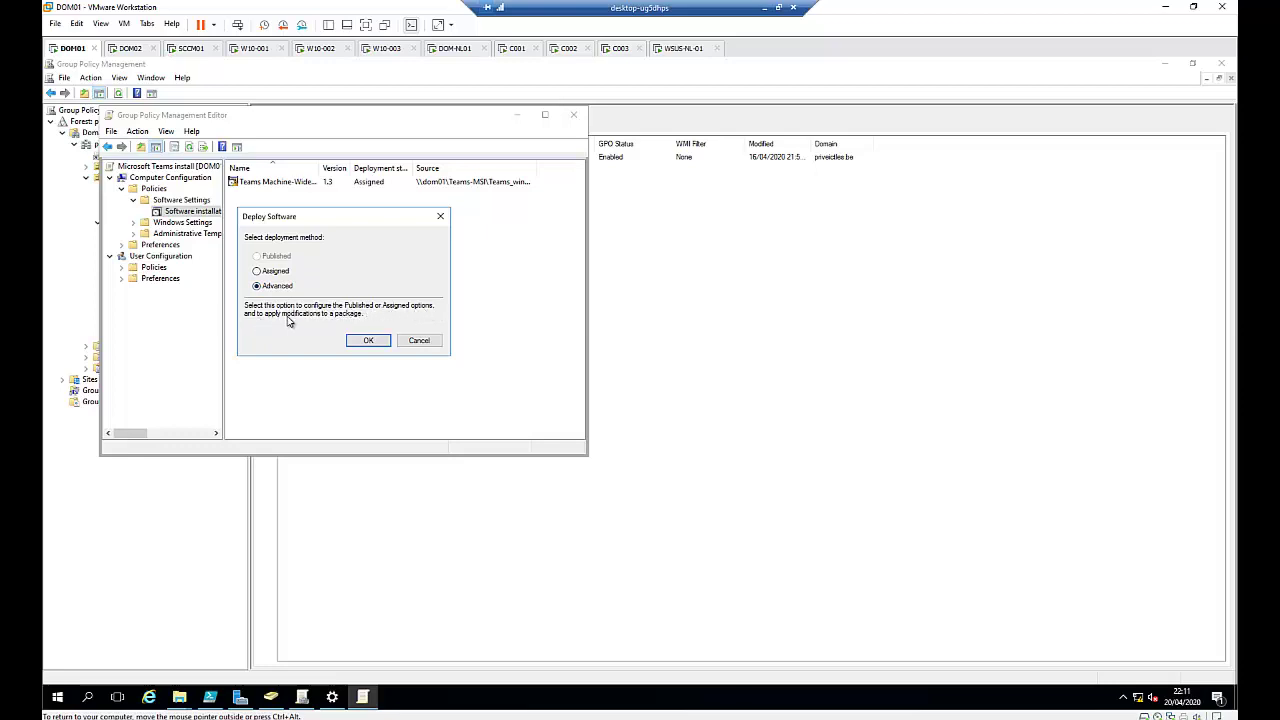
pyautogui.click(260, 272)
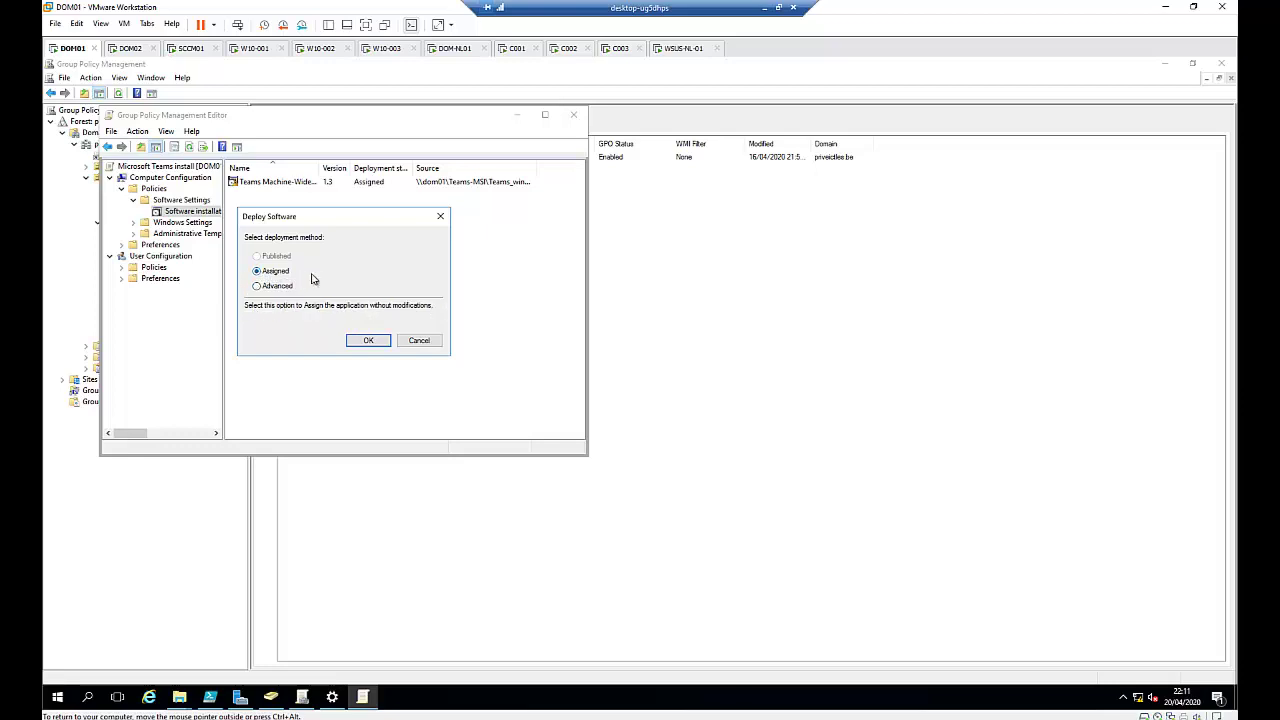
pyautogui.click(368, 341)
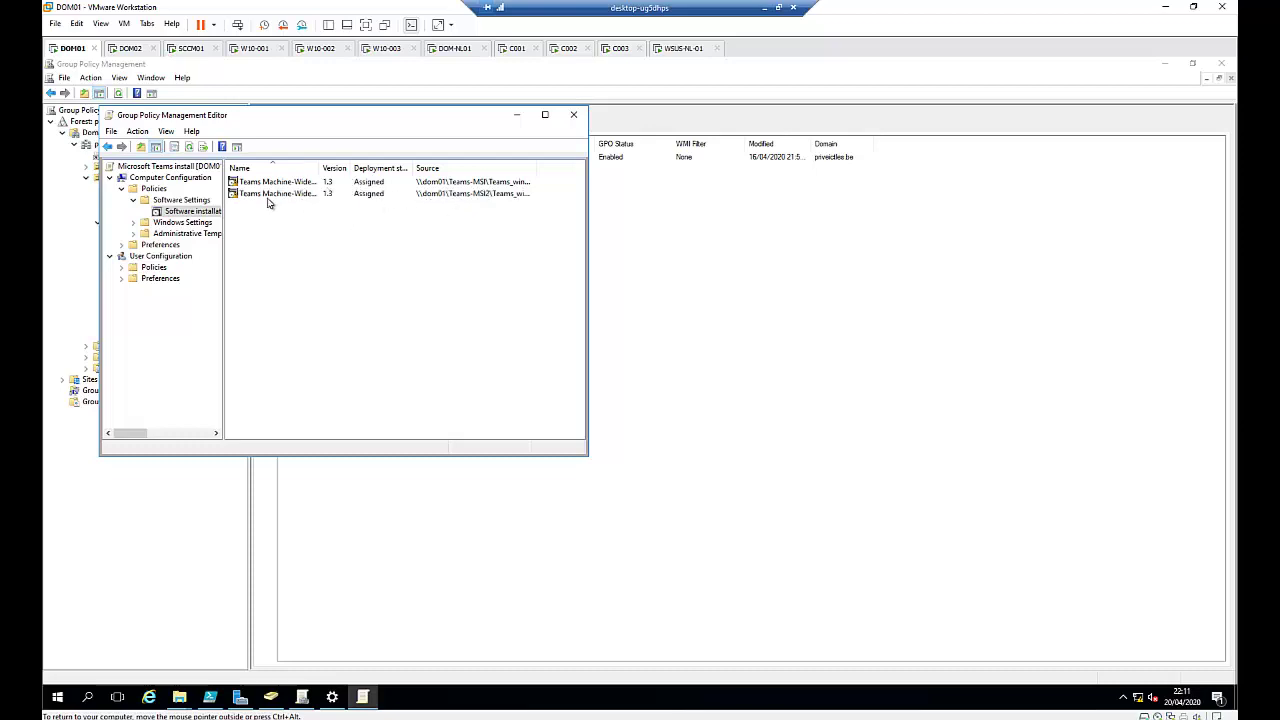
# Widen the Name column to read Teams Machine-Wide Installer (2), then close the editor
pyautogui.click(303, 192)
pyautogui.doubleClick(320, 167)
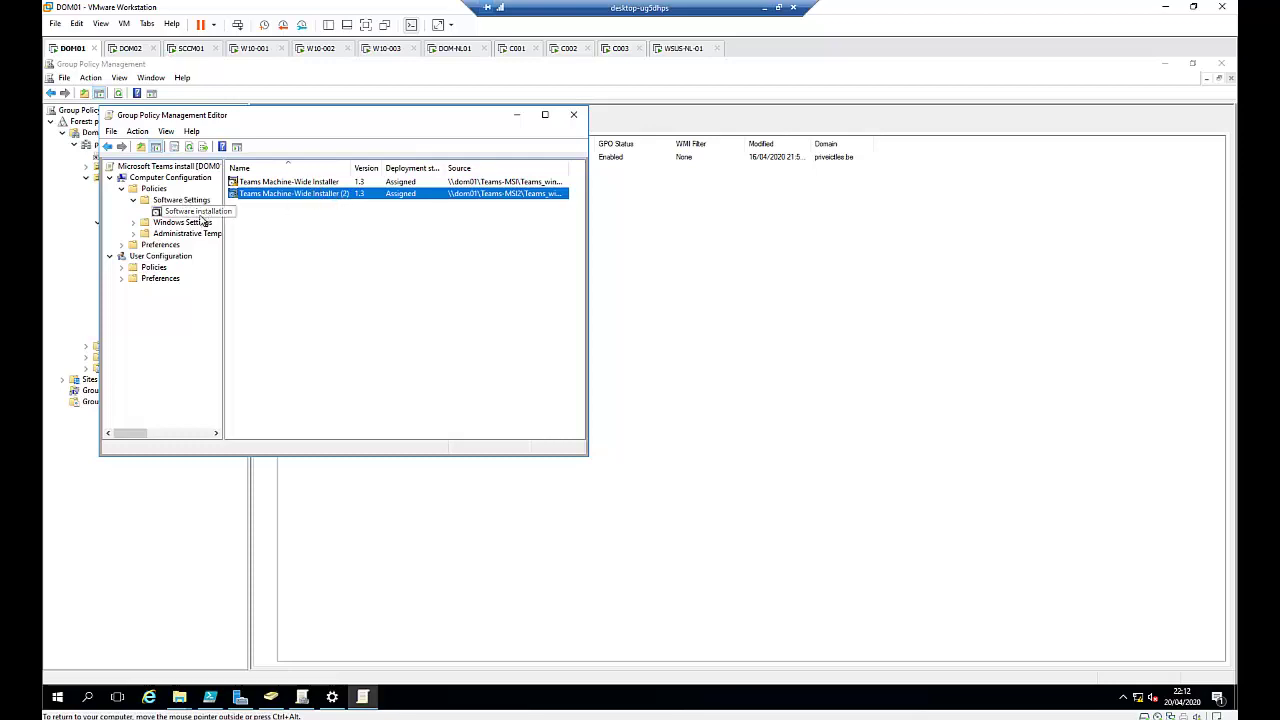
pyautogui.click(368, 243)
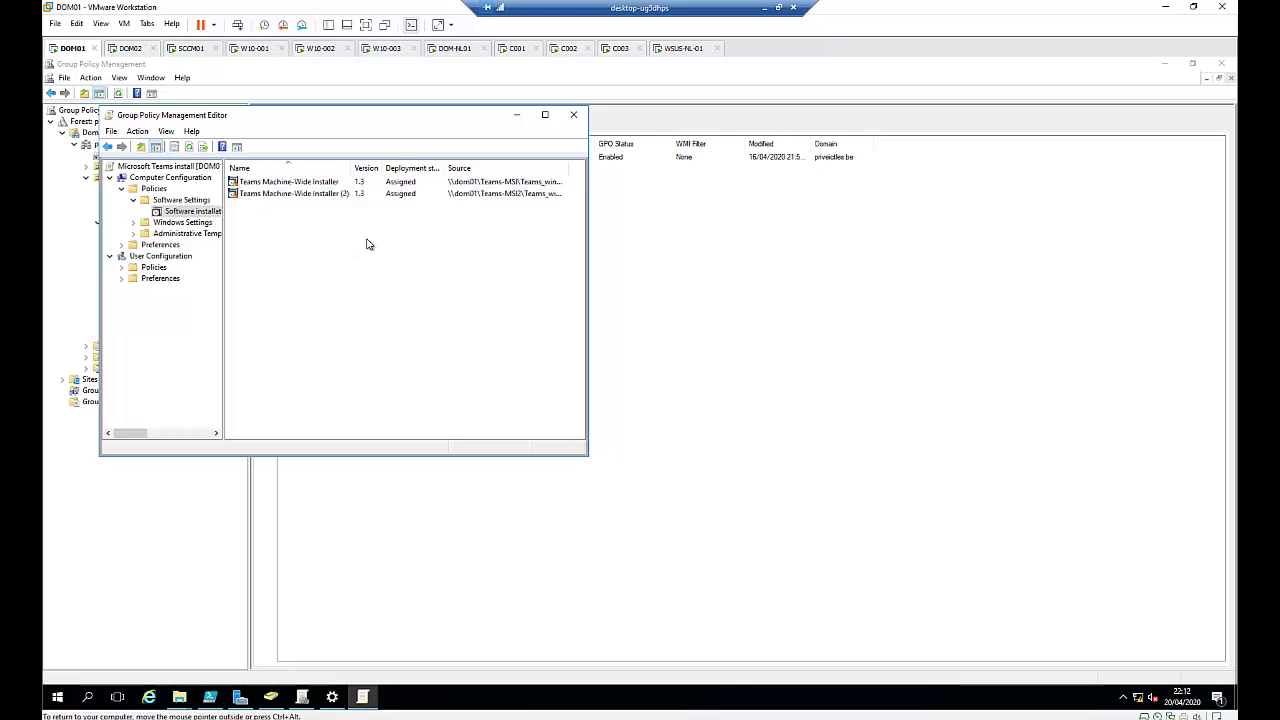
pyautogui.click(575, 117)
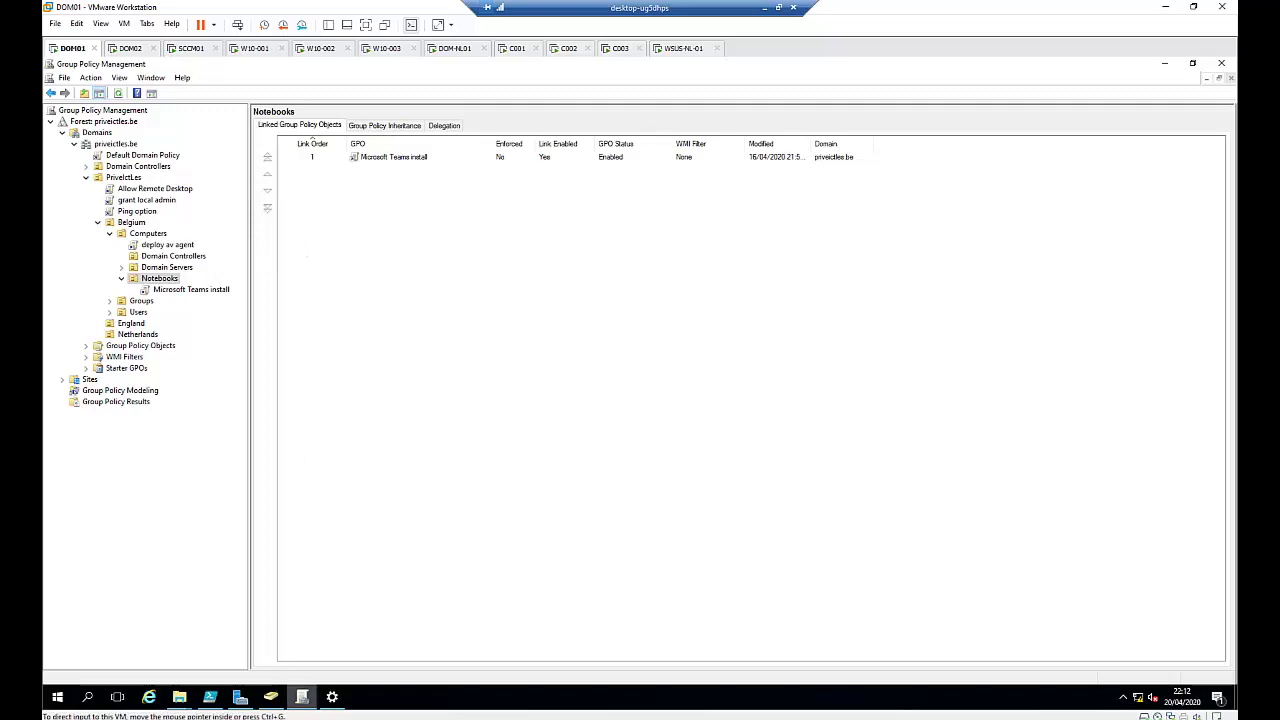
pyautogui.click(302, 696)
# Scroll to 'Prevent Teams from starting automatically' and highlight 'Microsoft Teams' in its policy path
pyautogui.scroll(-6, 580, 335)
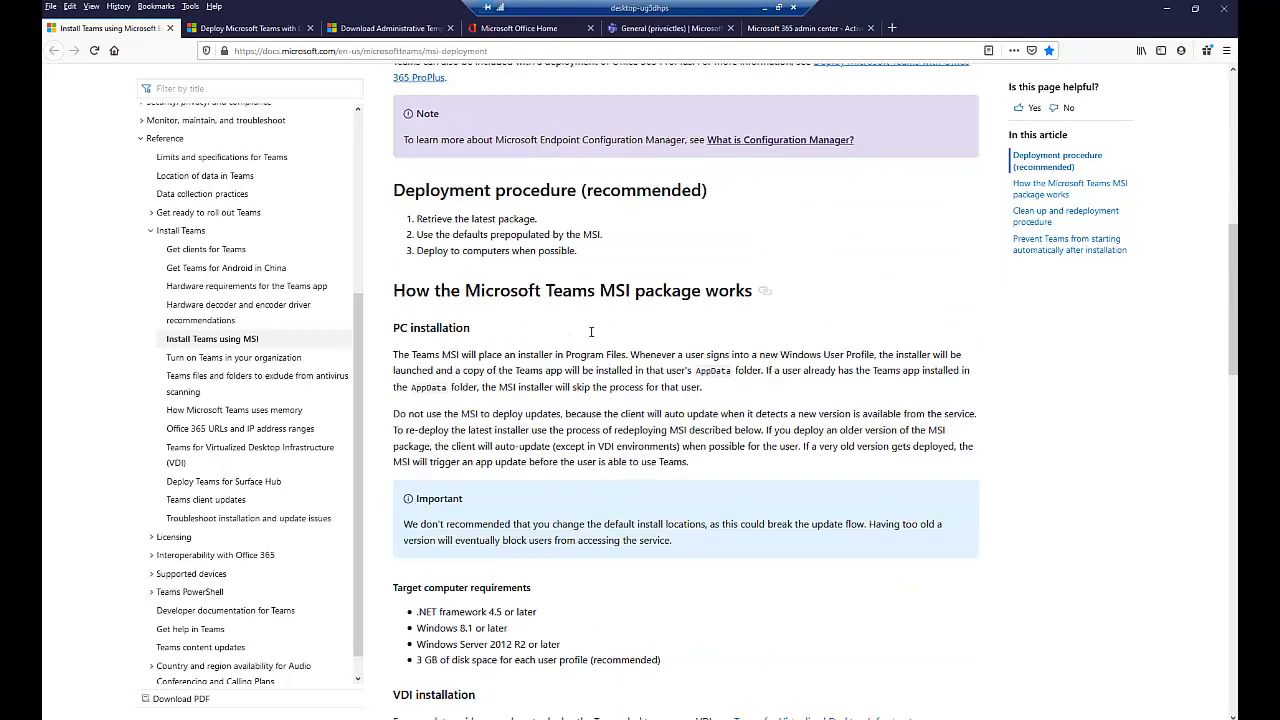
pyautogui.scroll(-5, 510, 352)
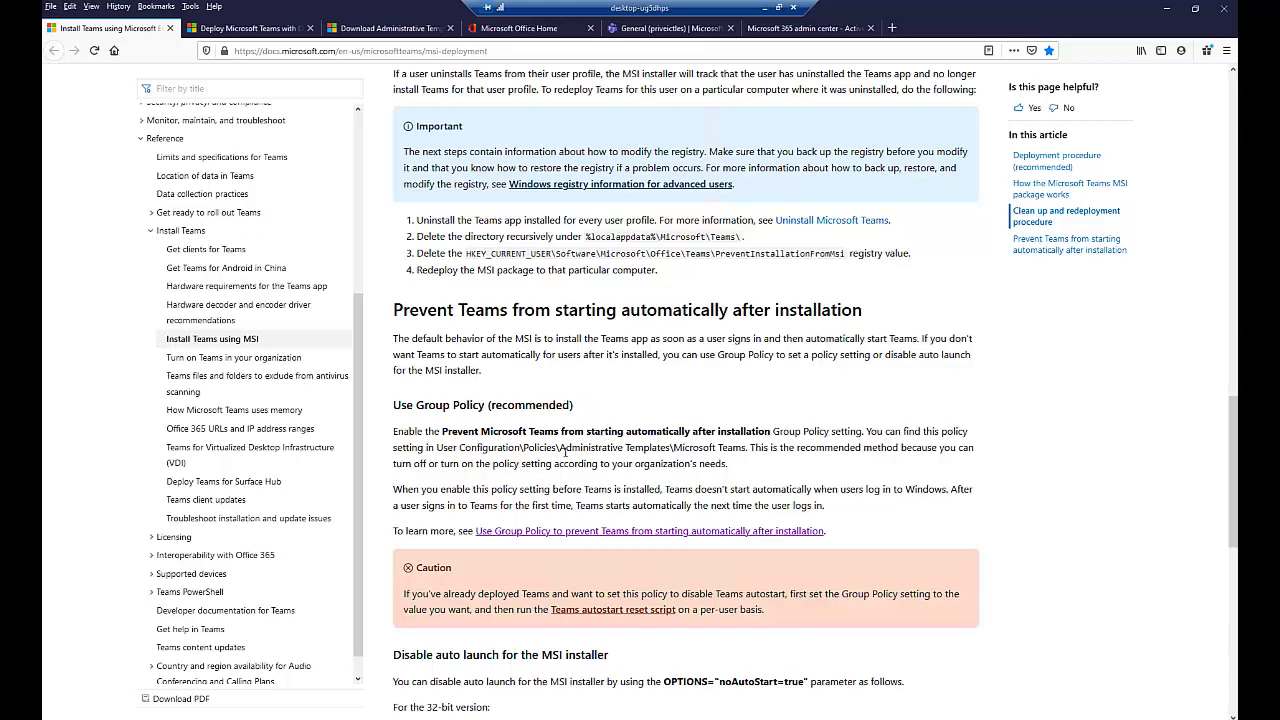
pyautogui.scroll(-1, 605, 445)
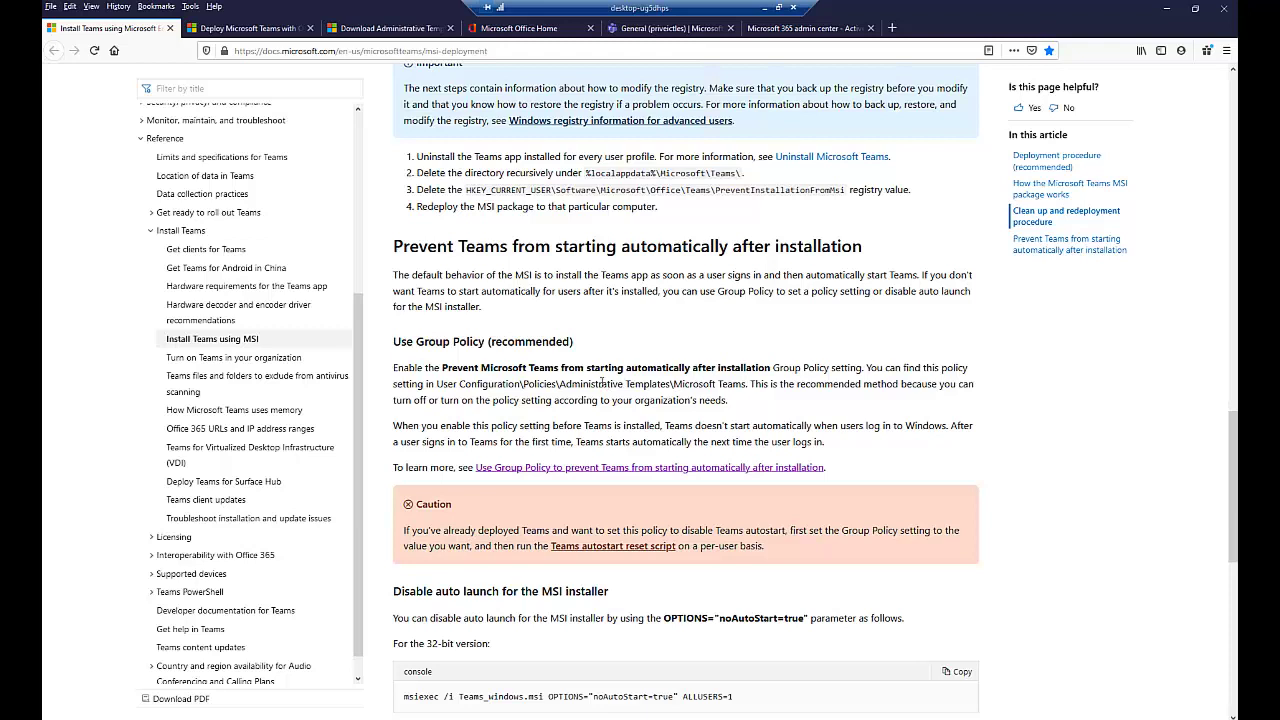
pyautogui.moveTo(750, 385); pyautogui.dragTo(672, 385)
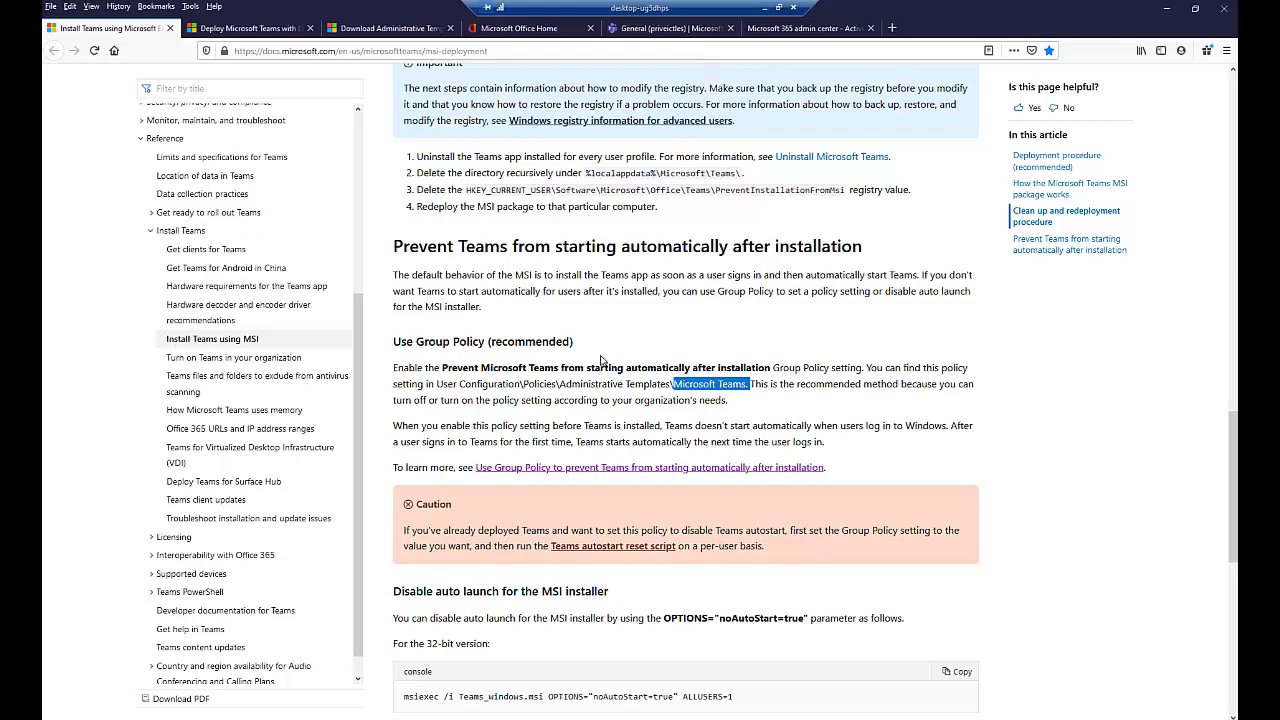
# From the Deploy Microsoft Teams with Office article, follow the Group Policy note's Administrative Template files (ADMX/ADML) link
pyautogui.scroll(-3, 613, 437)
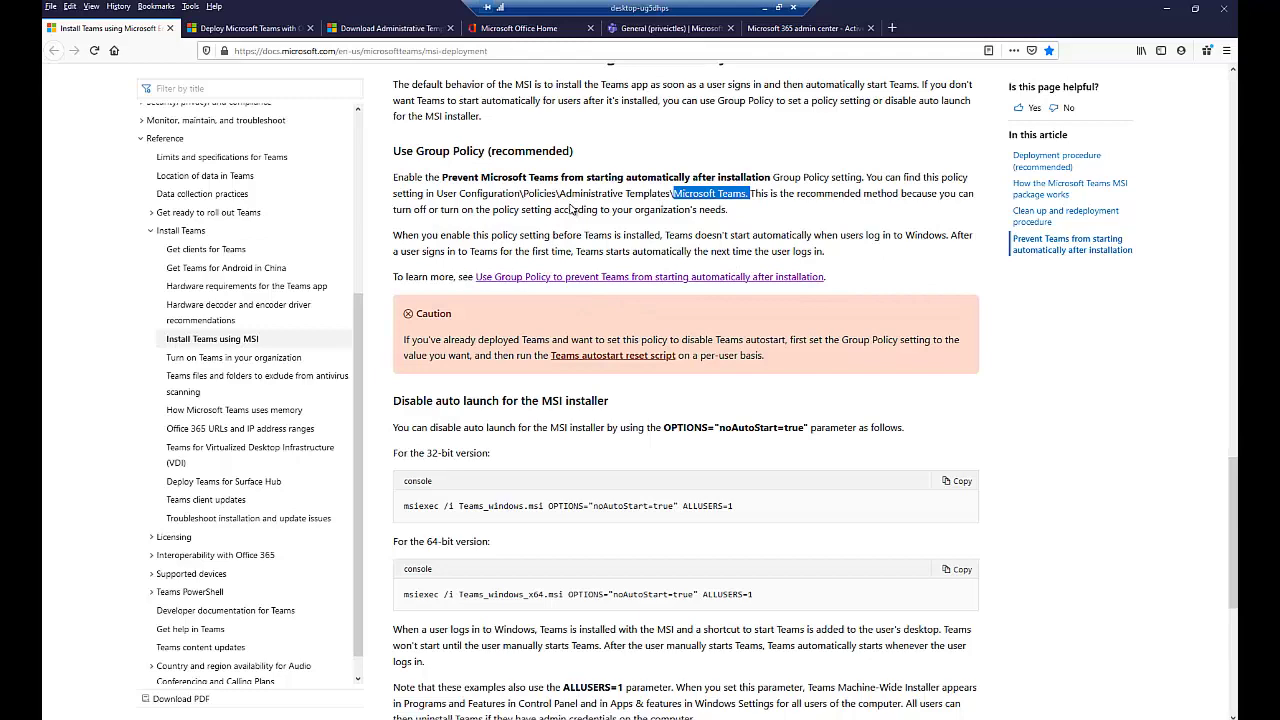
pyautogui.click(261, 29)
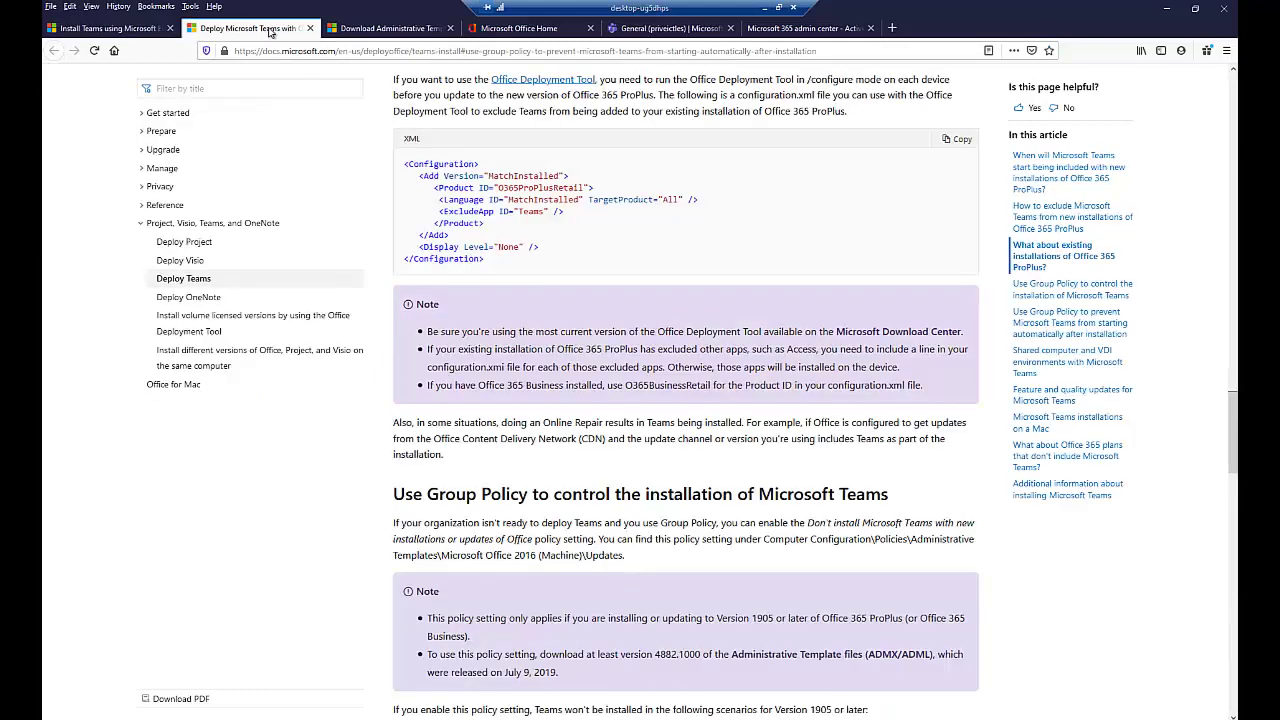
pyautogui.scroll(-5, 591, 308)
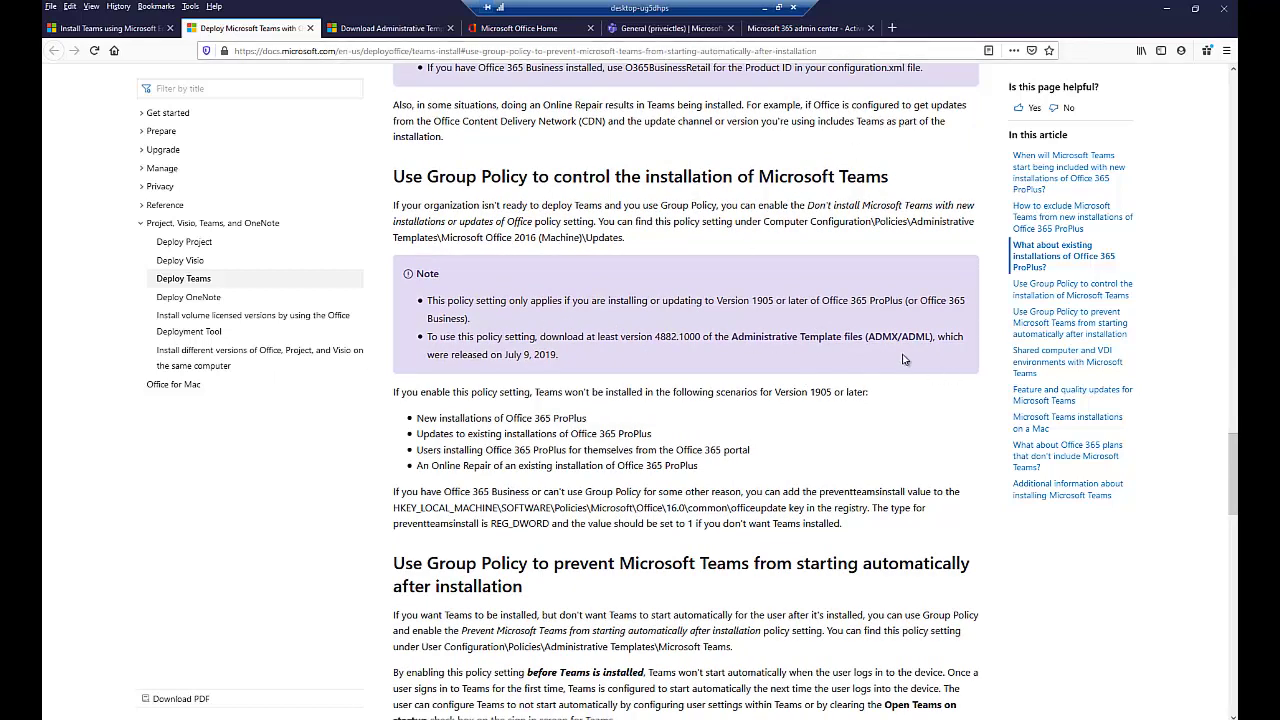
pyautogui.click(853, 340)
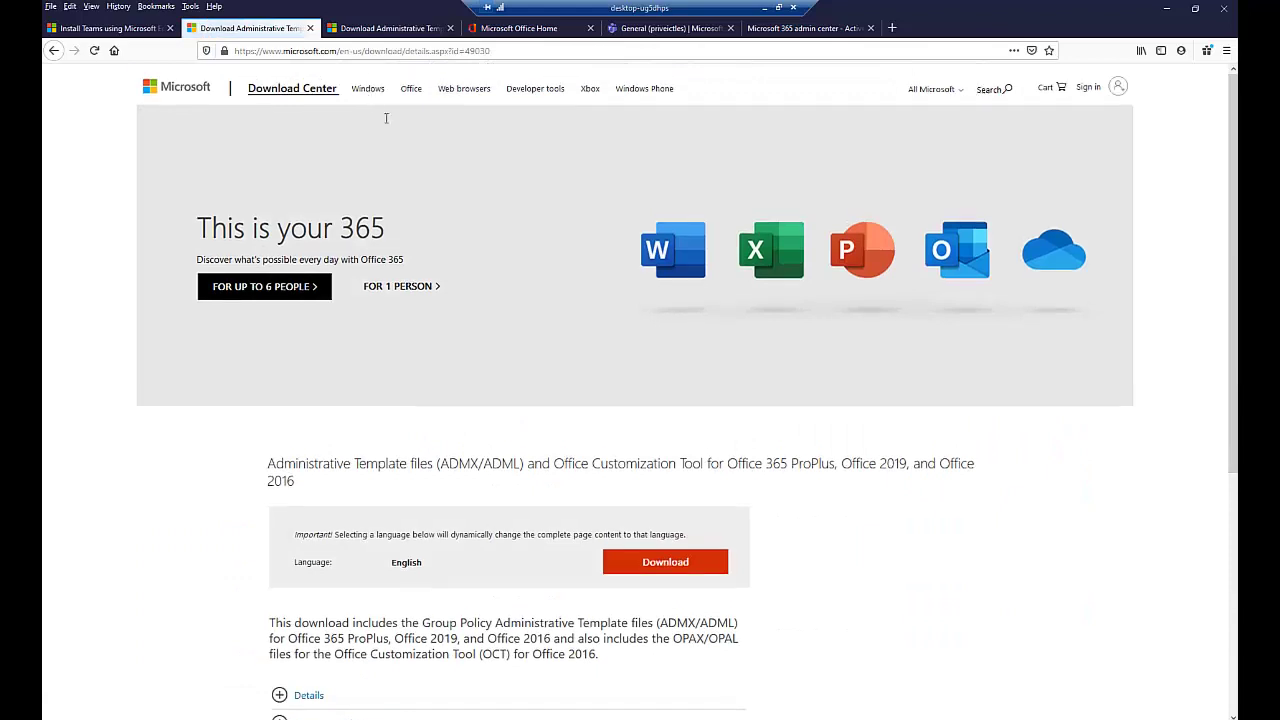
pyautogui.scroll(-2, 364, 393)
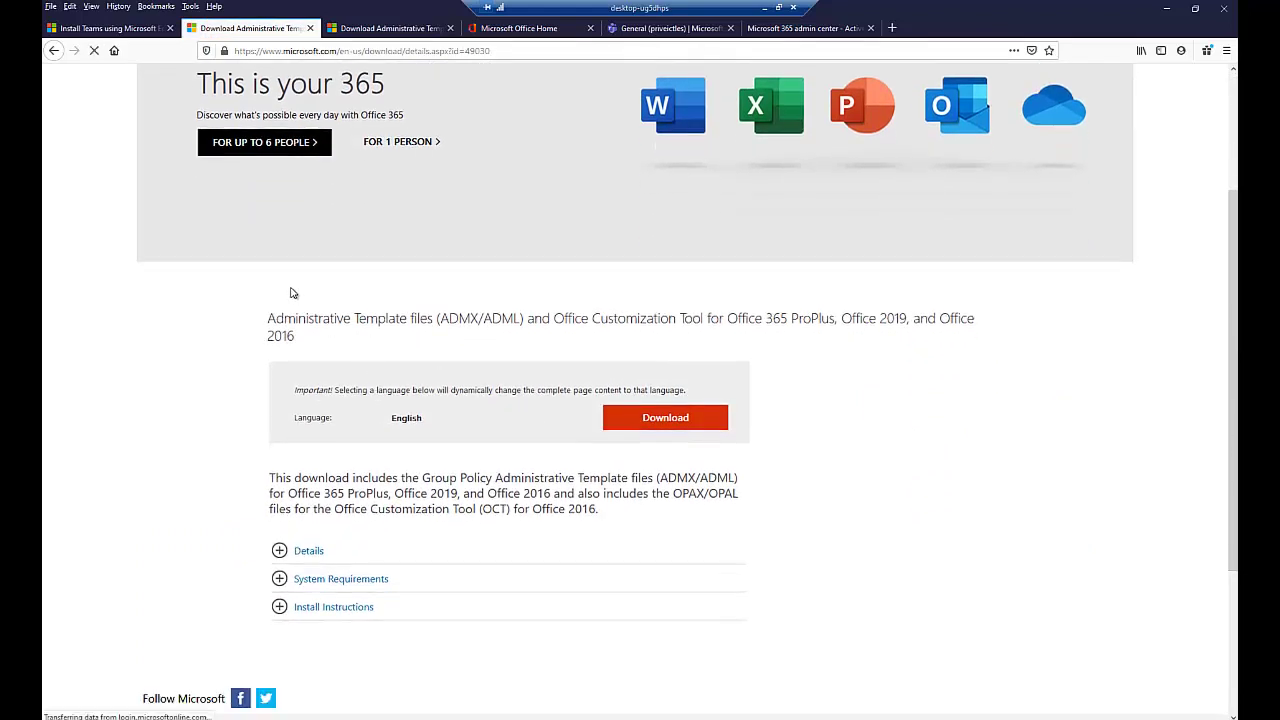
pyautogui.scroll(-2, 486, 477)
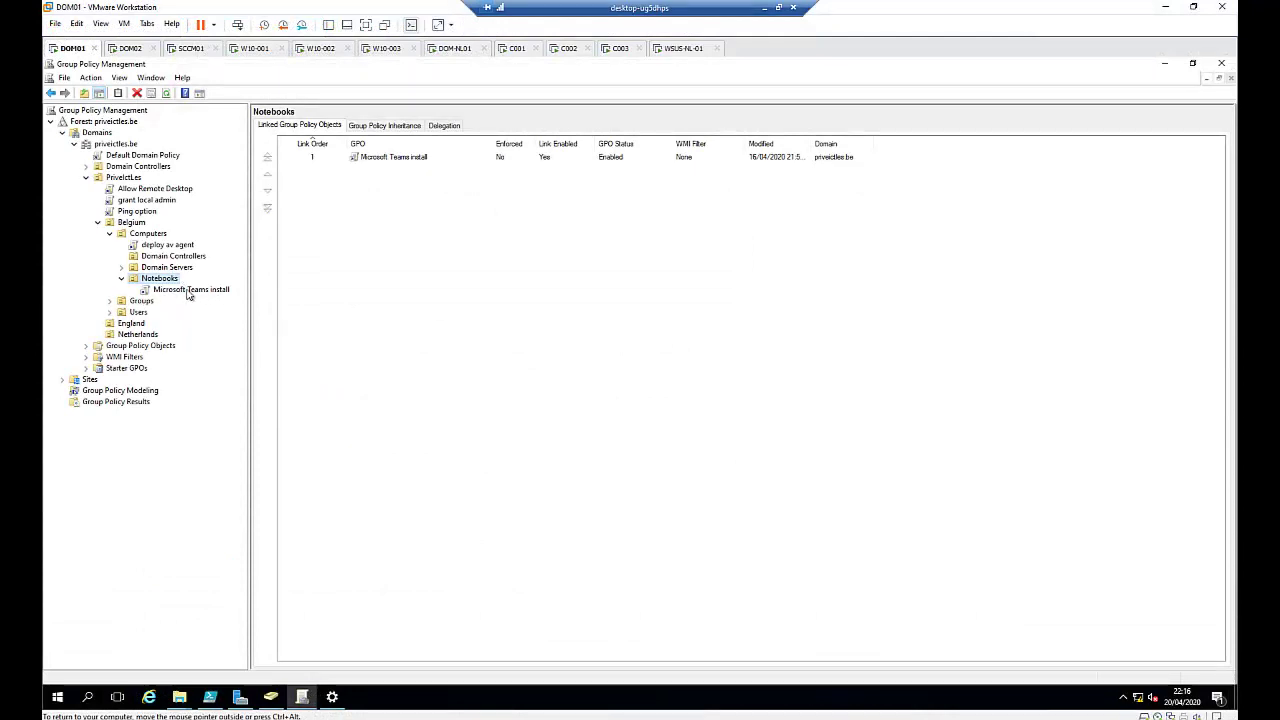
# Edit the Microsoft Teams install GPO and expand User Configuration > Policies > Administrative Templates
pyautogui.rightClick(205, 293)
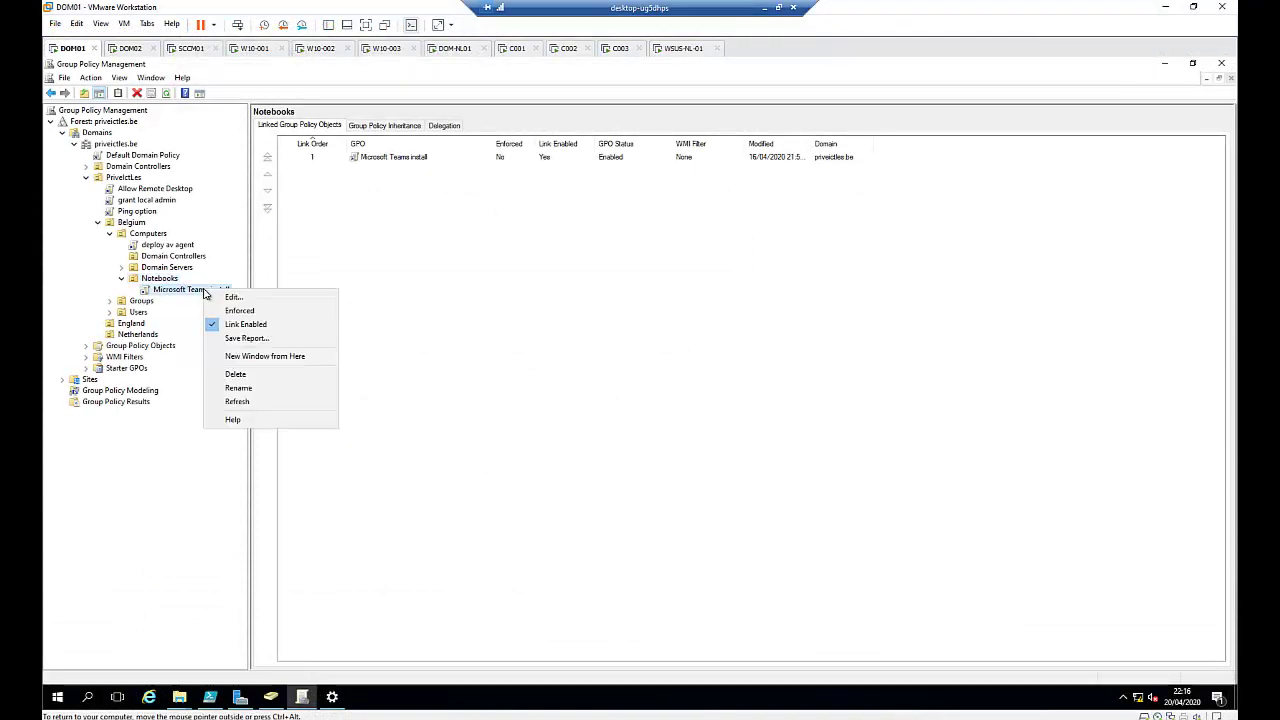
pyautogui.click(231, 299)
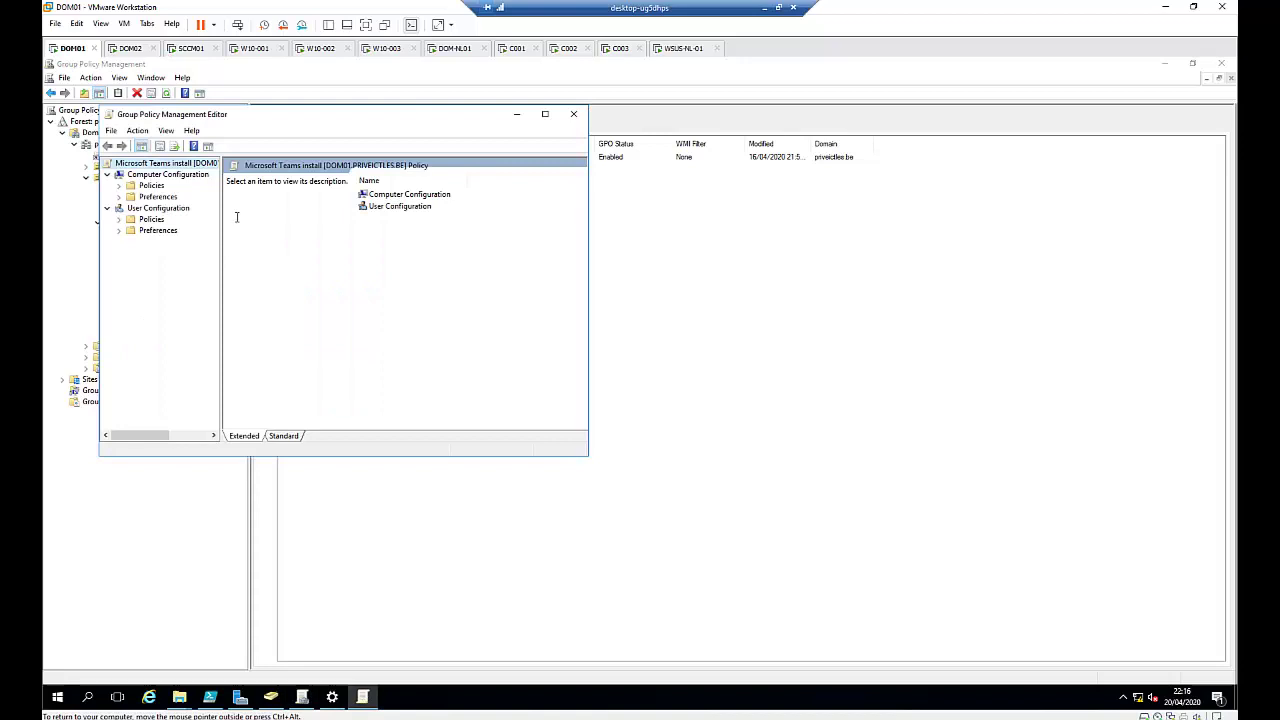
pyautogui.click(119, 219)
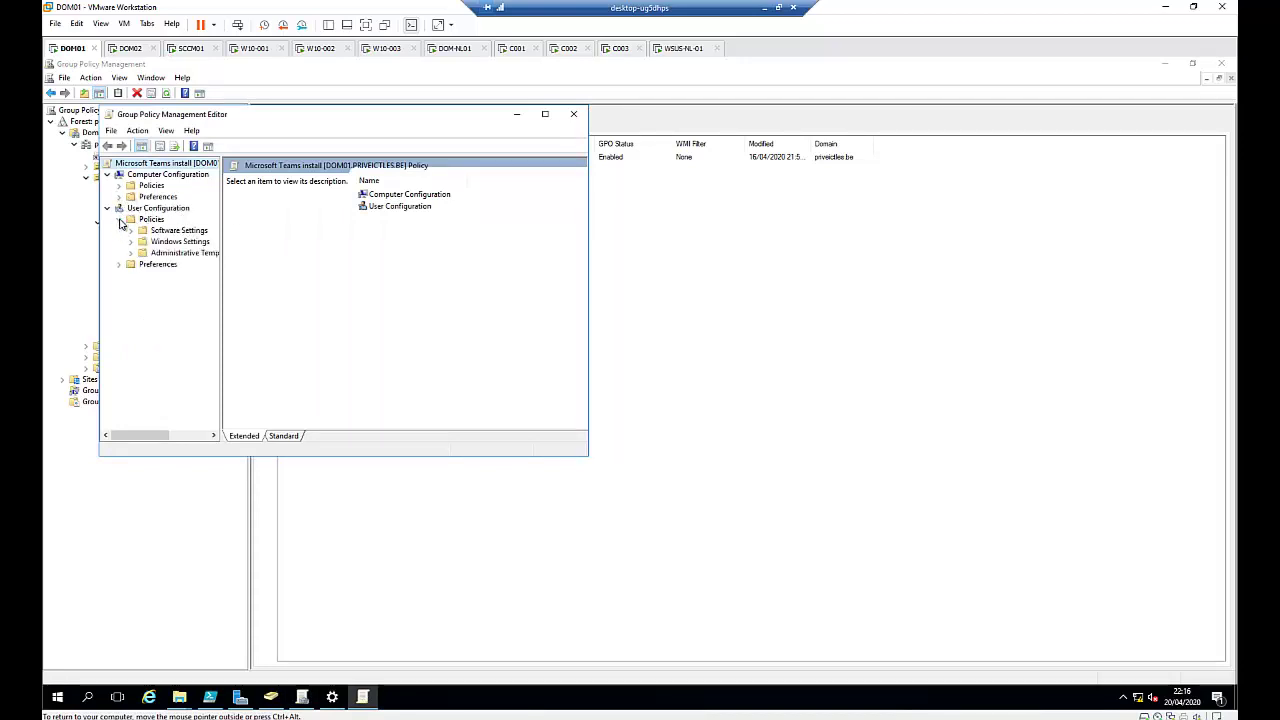
pyautogui.click(131, 253)
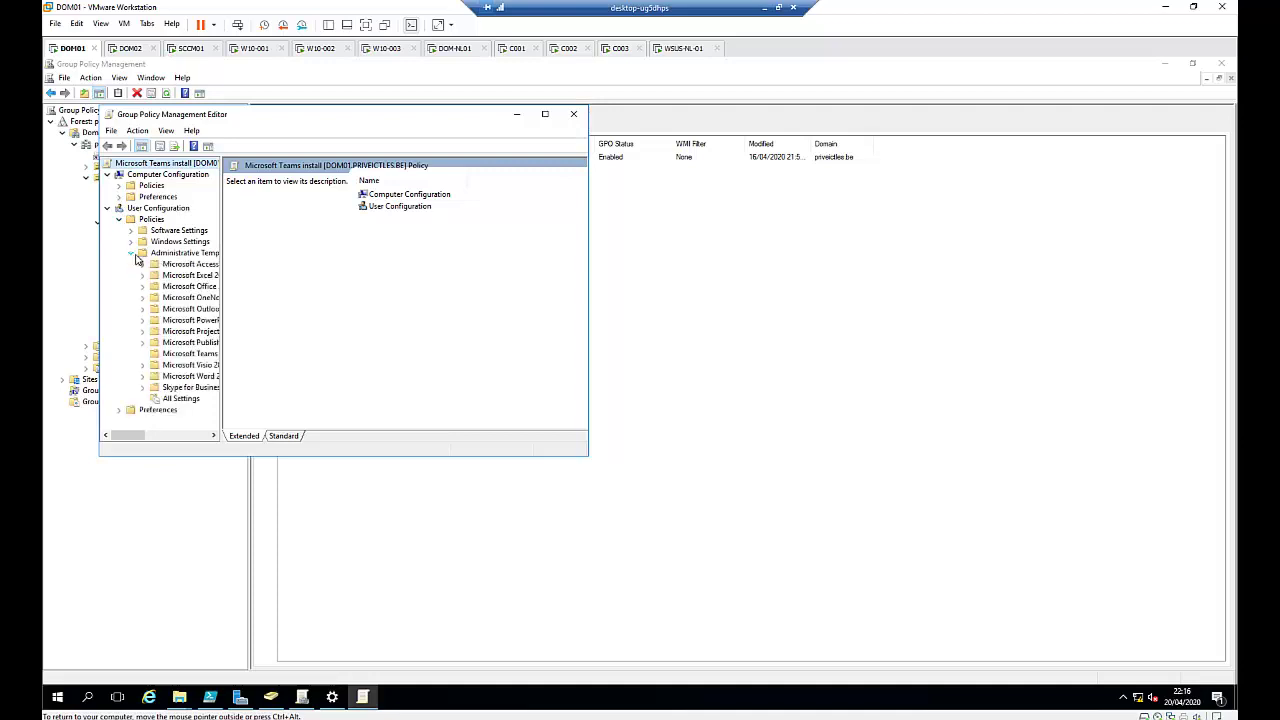
pyautogui.moveTo(223, 245); pyautogui.dragTo(336, 243)
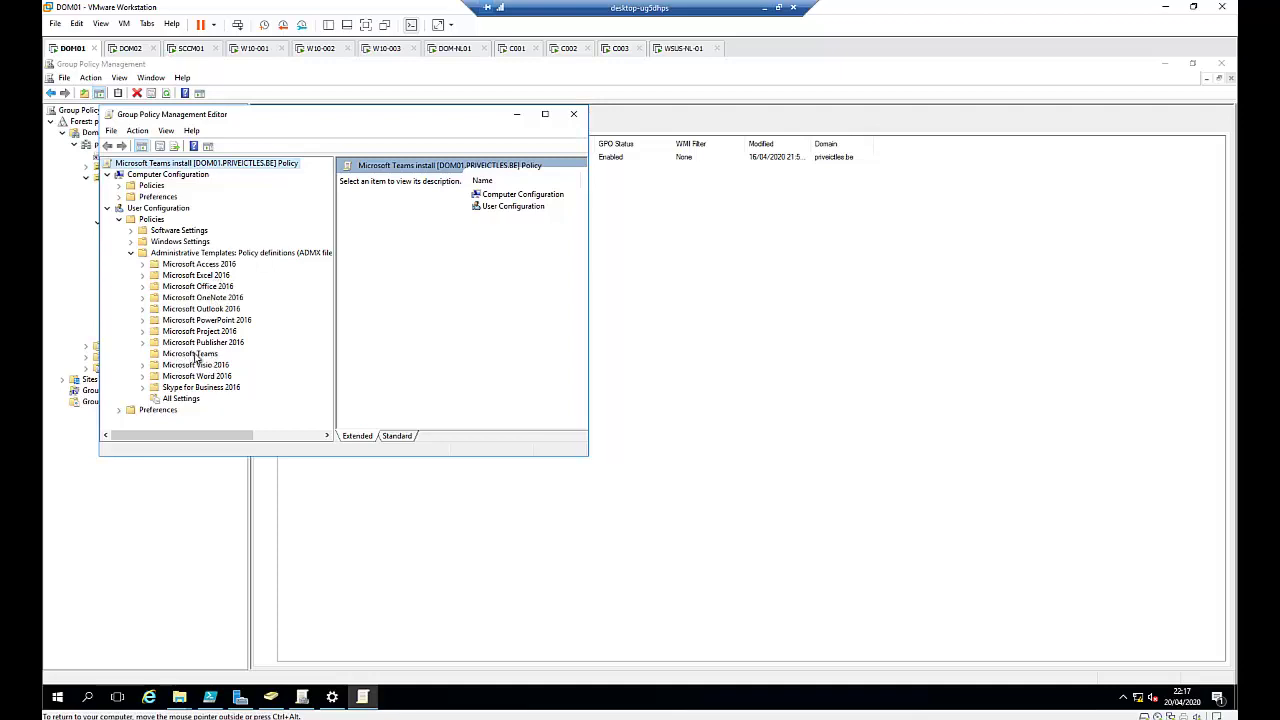
# Glance at the Administrative Templates download tab, then bring the server's C:\ADMXADML folder forward
pyautogui.click(516, 114)
pyautogui.hotkey('alt', 'Tab')
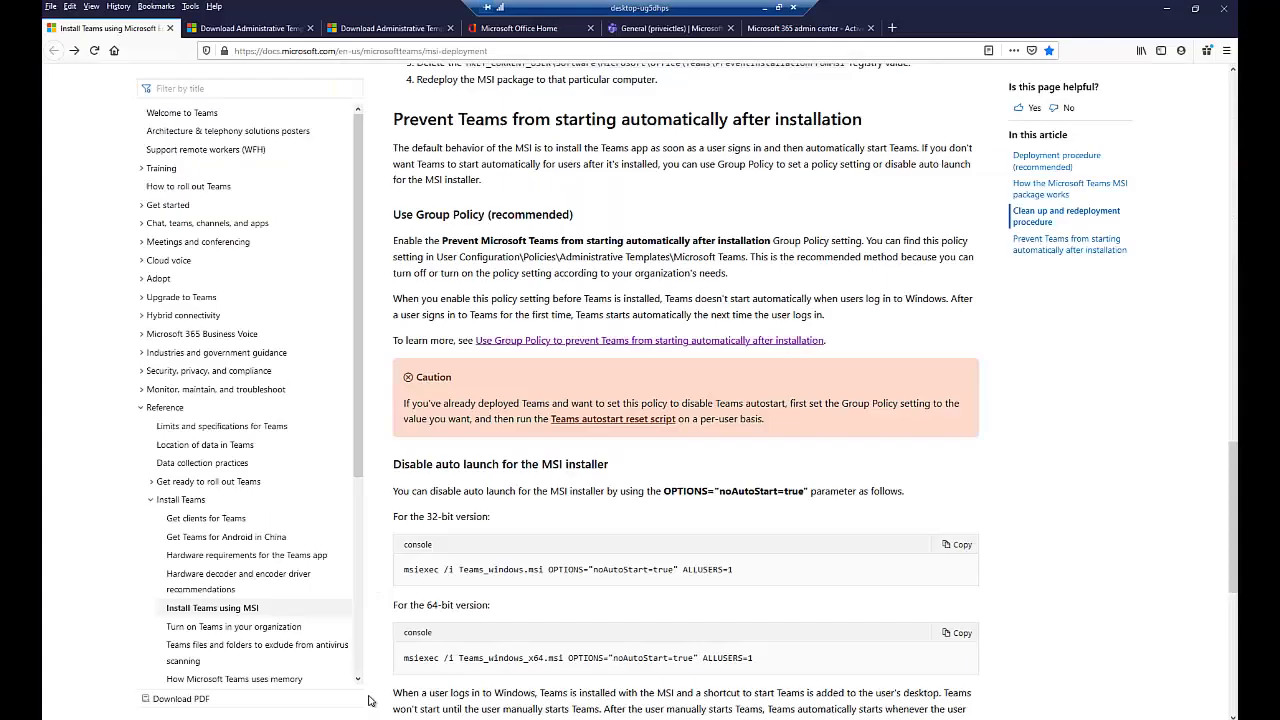
pyautogui.click(250, 28)
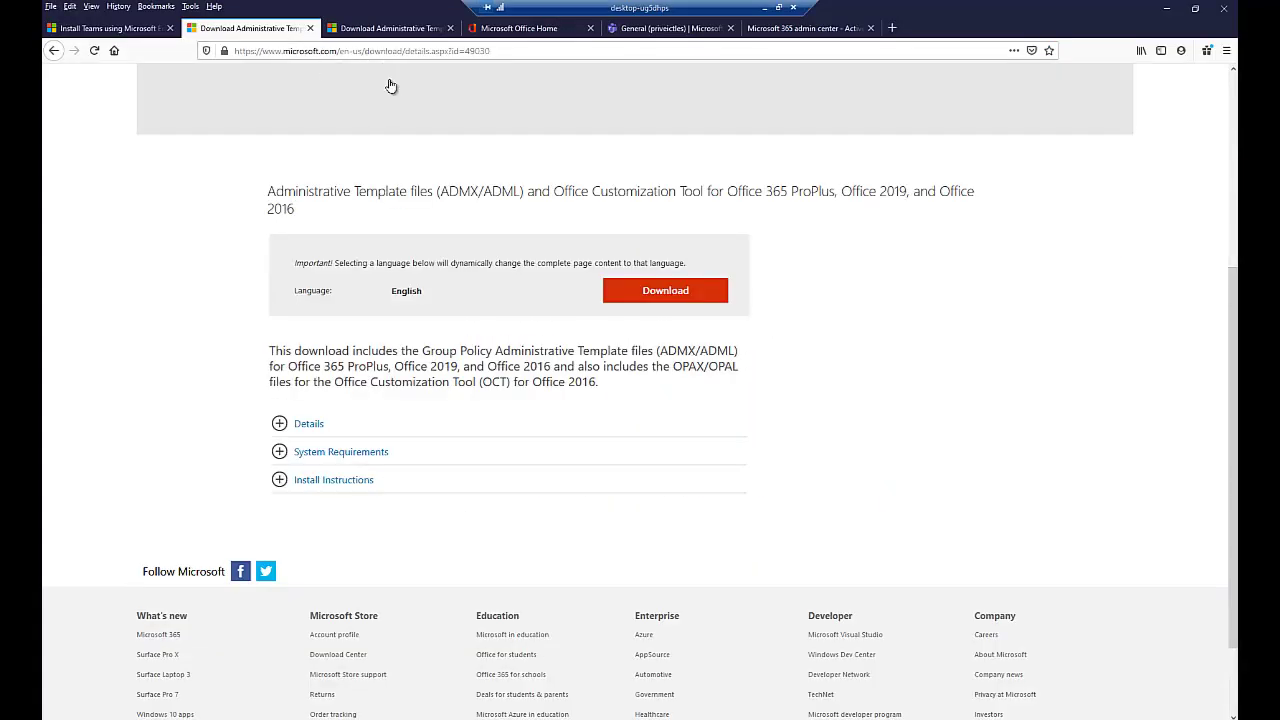
pyautogui.hotkey('alt', 'Tab')
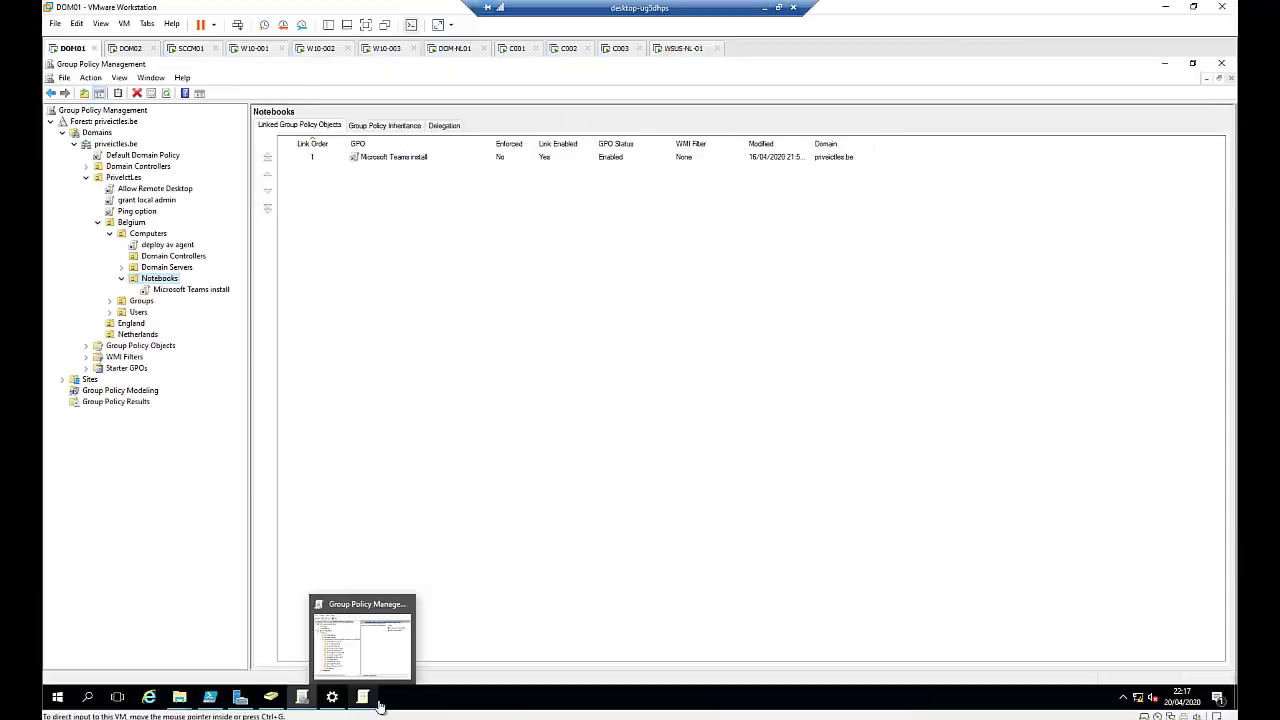
pyautogui.moveTo(180, 696)
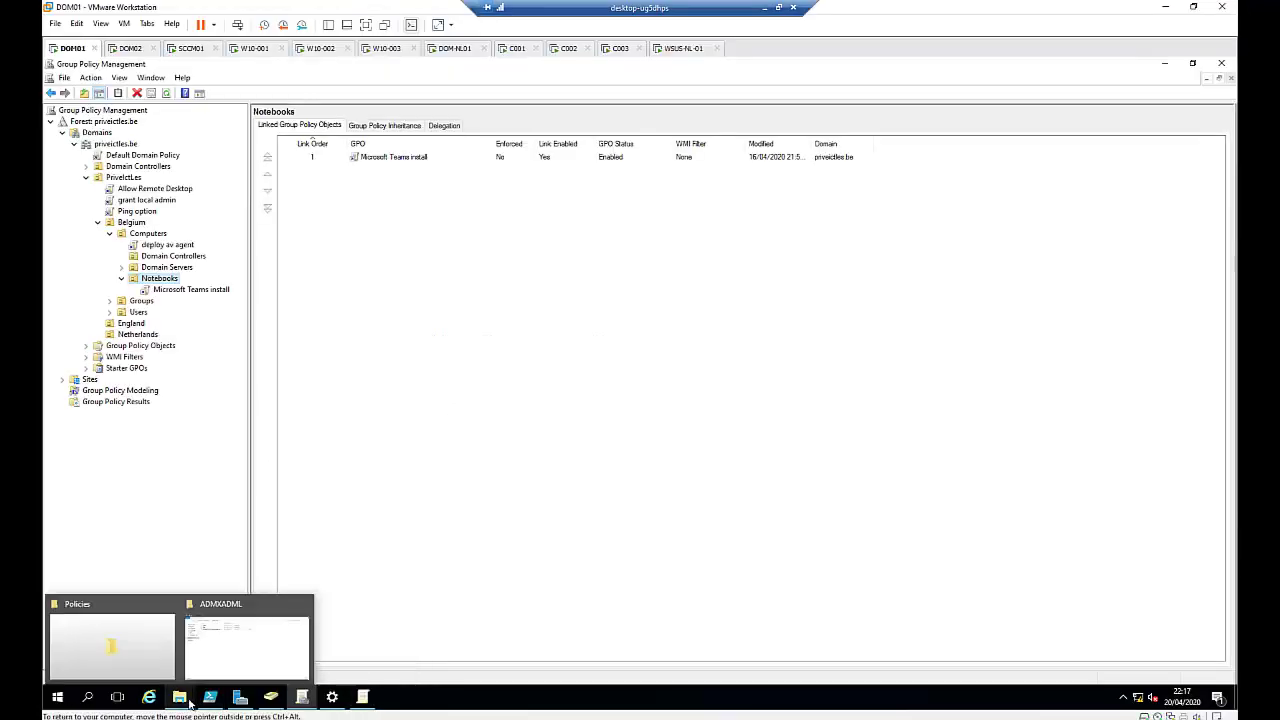
pyautogui.click(258, 630)
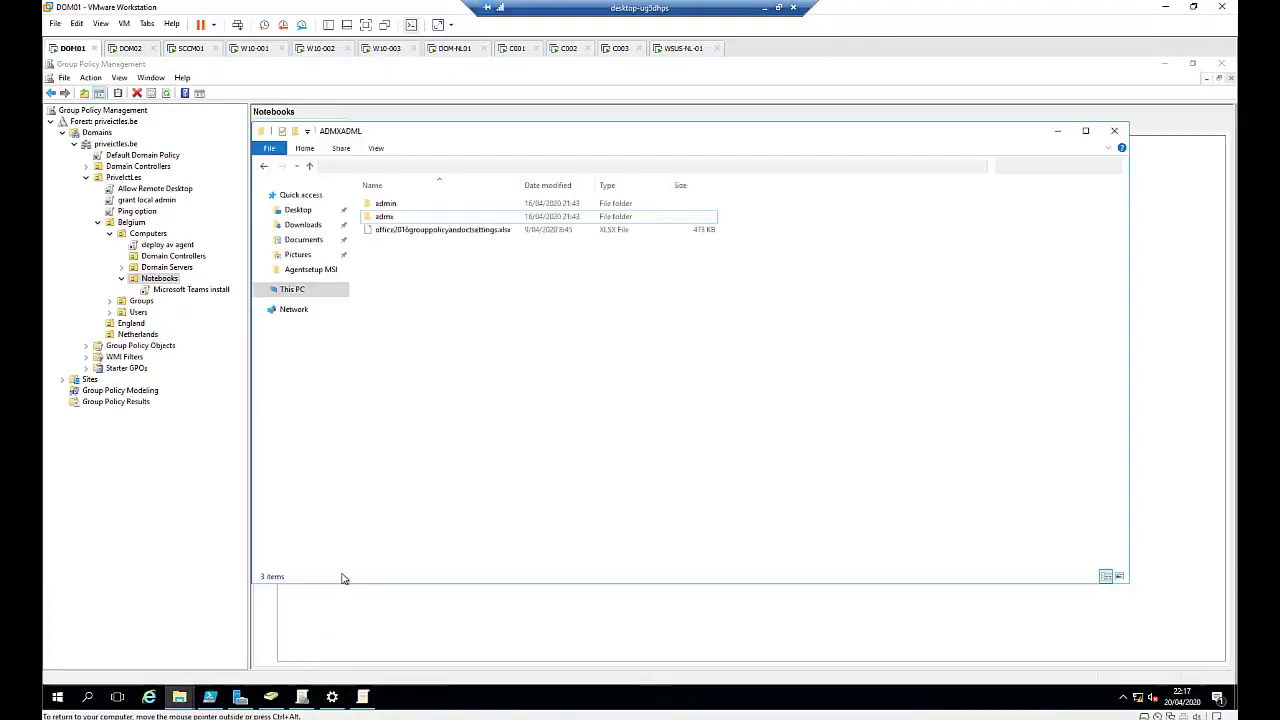
# Open the admx folder in C:\ADMXADML, then bring up the SYSVOL Policies folder window
pyautogui.doubleClick(386, 217)
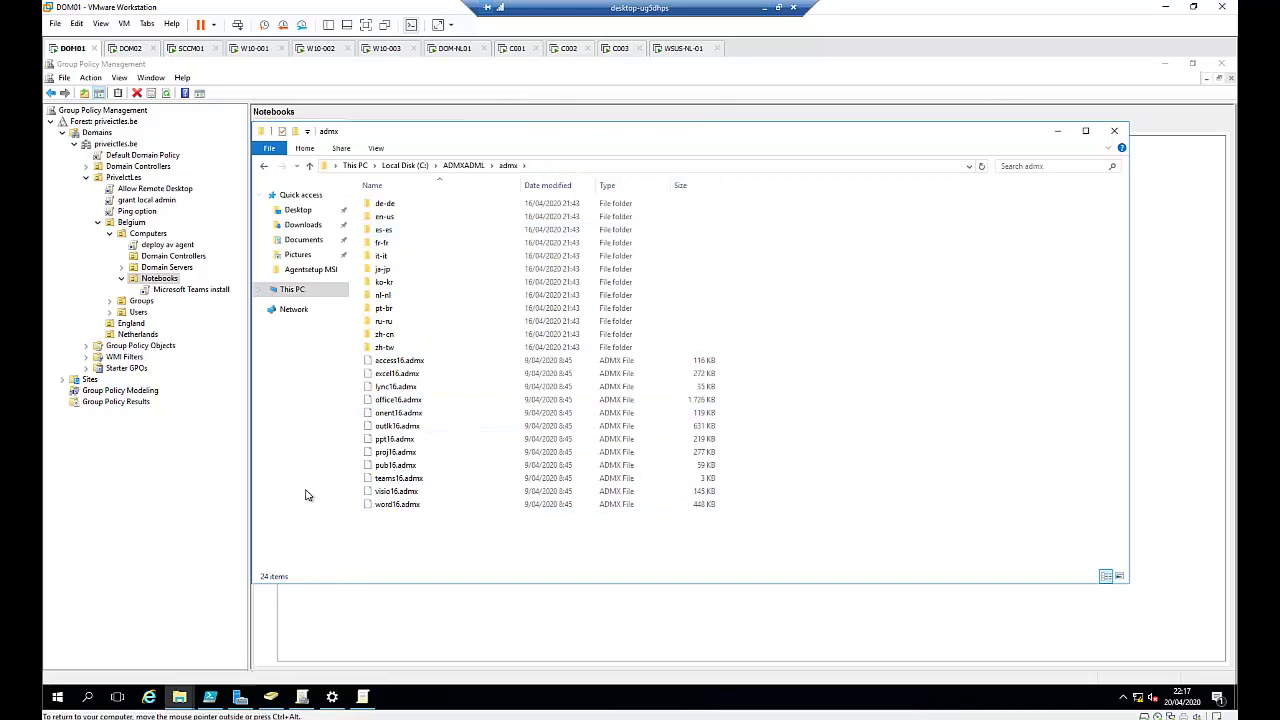
pyautogui.click(179, 696)
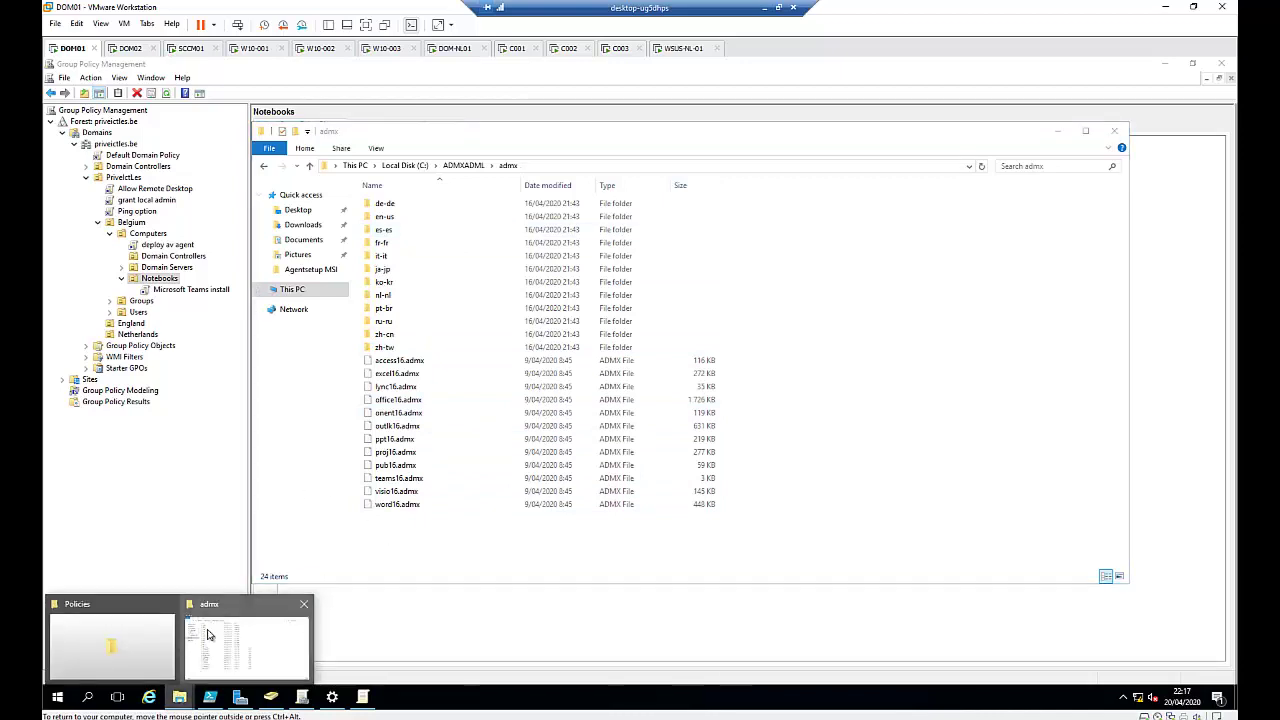
pyautogui.click(116, 648)
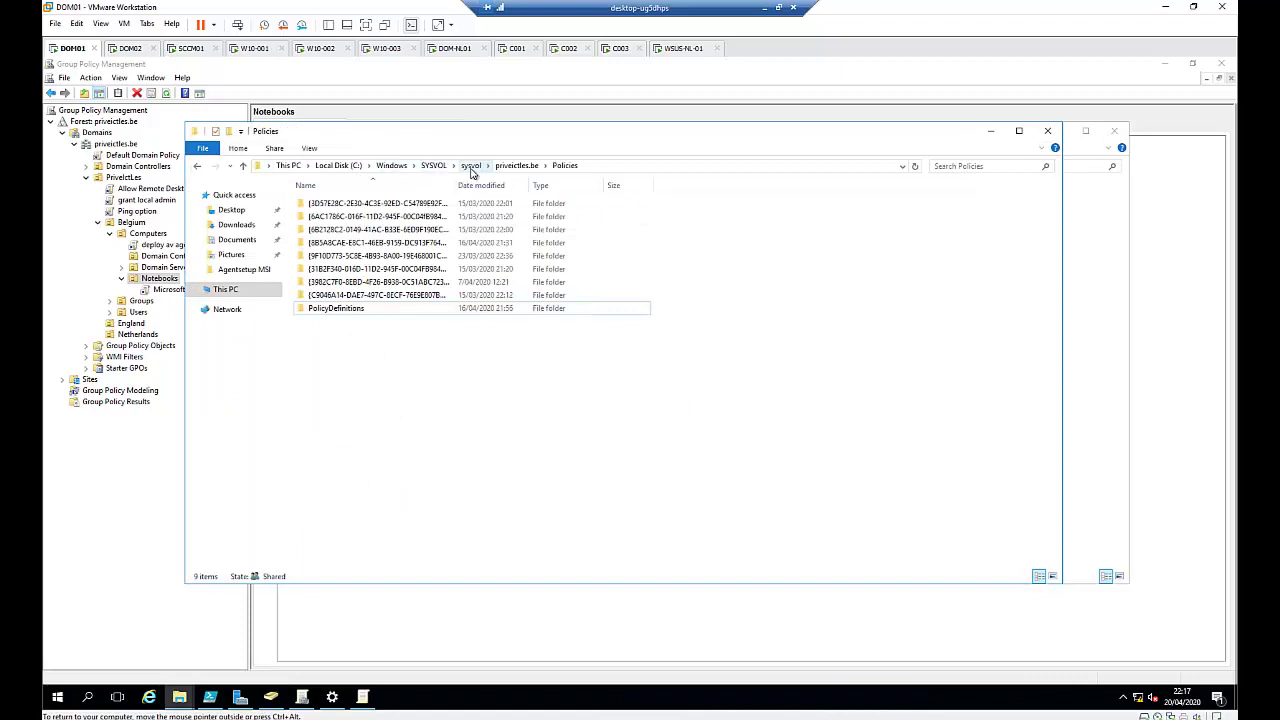
# Browse SYSVOL domain > Policies > PolicyDefinitions to confirm teams16.admx is present, then minimize it
pyautogui.click(528, 167)
pyautogui.doubleClick(322, 204)
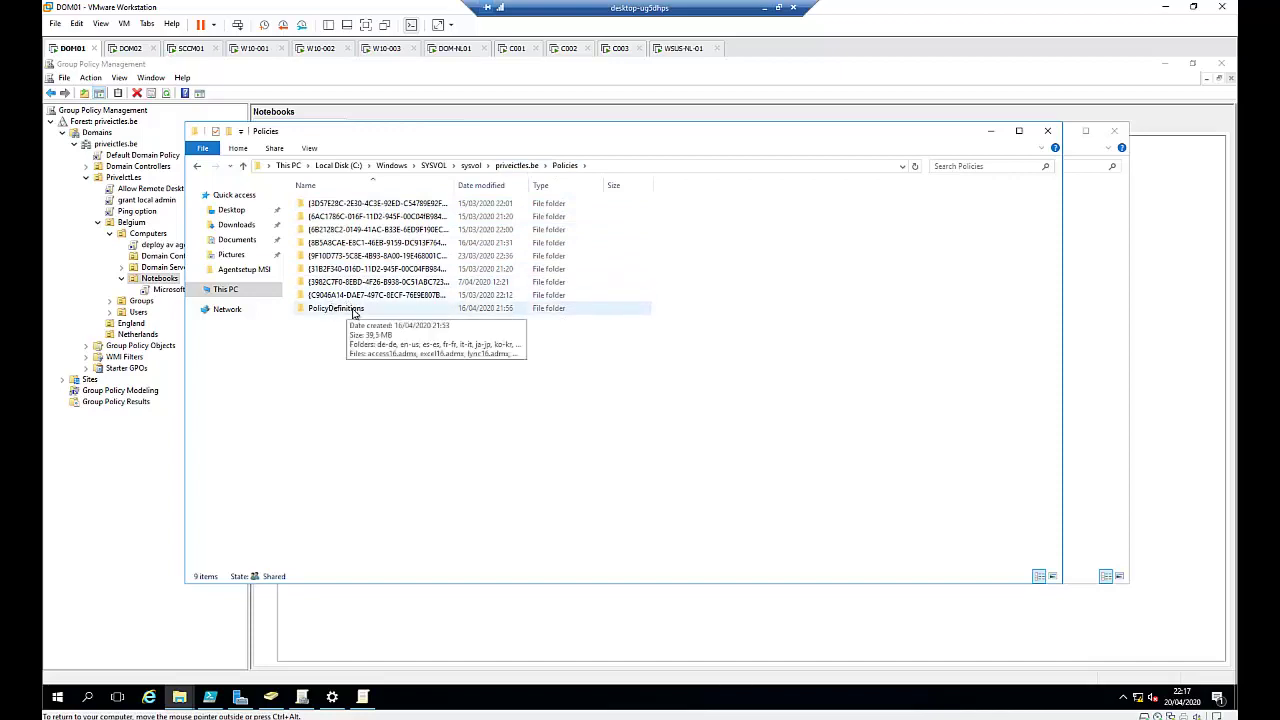
pyautogui.click(349, 313)
pyautogui.doubleClick(349, 313)
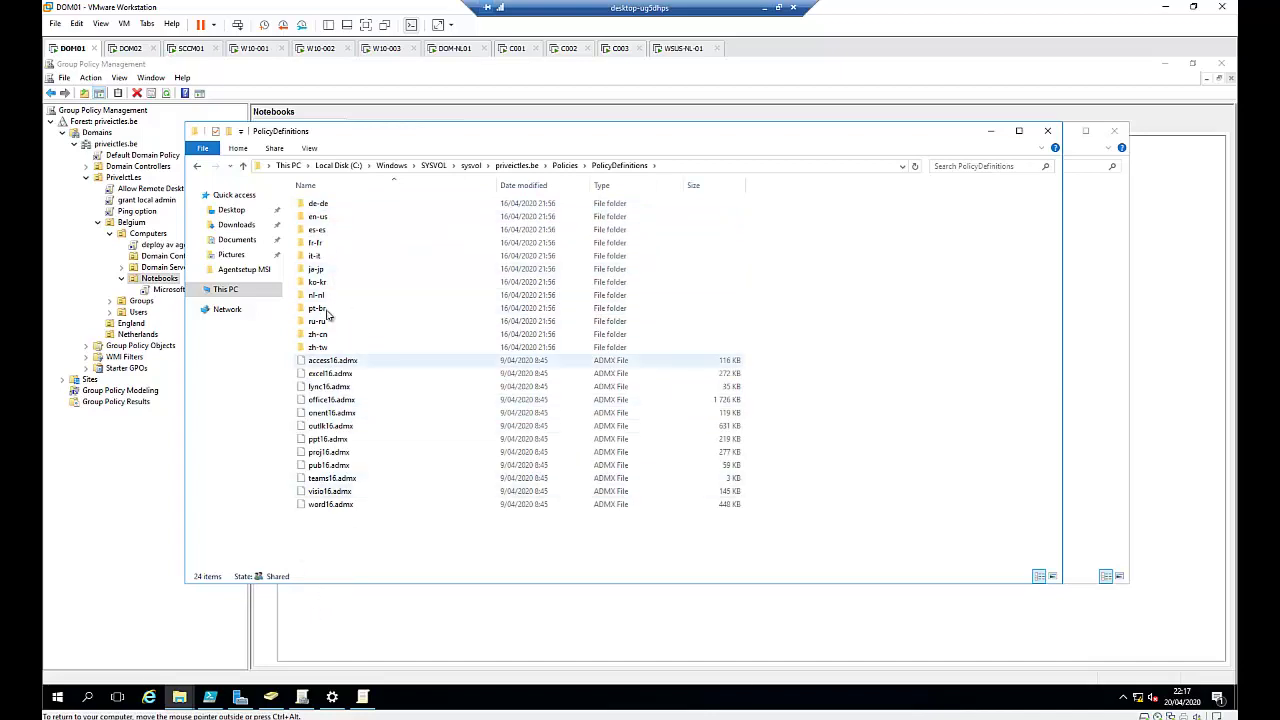
pyautogui.click(989, 134)
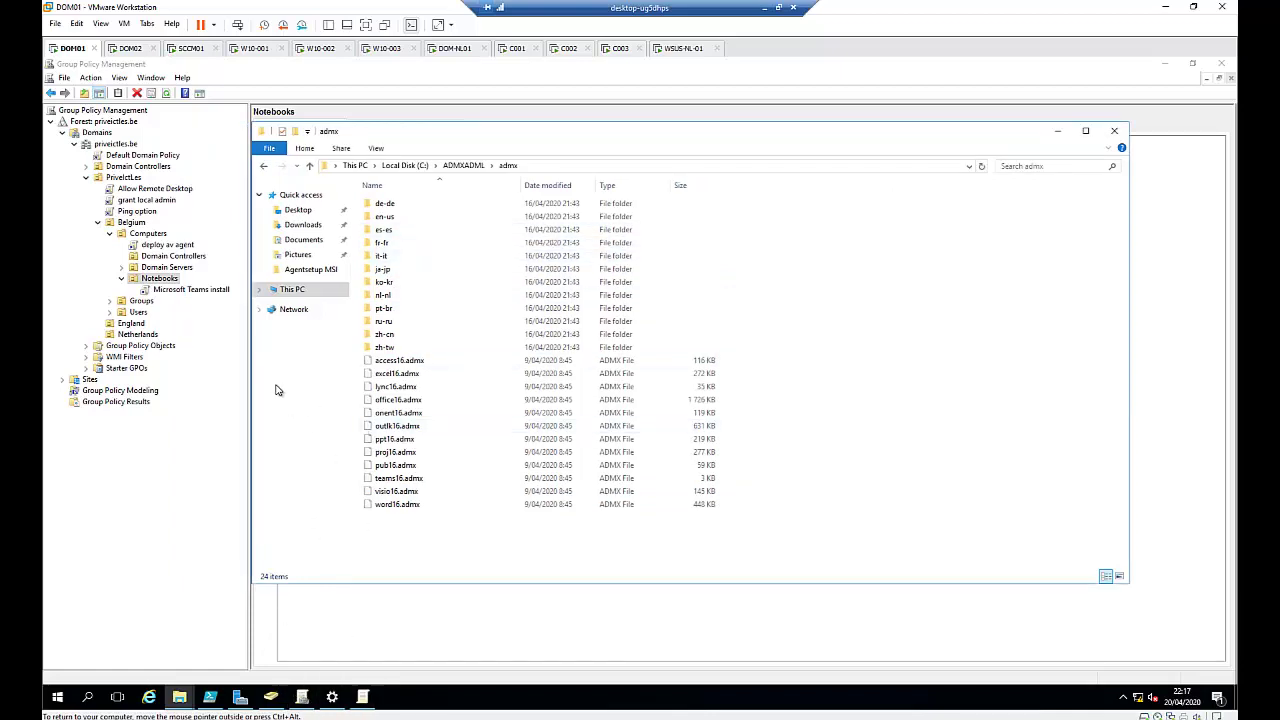
# Enable 'Prevent Microsoft Teams from starting automatically after installation' under the Microsoft Teams templates
pyautogui.click(362, 692)
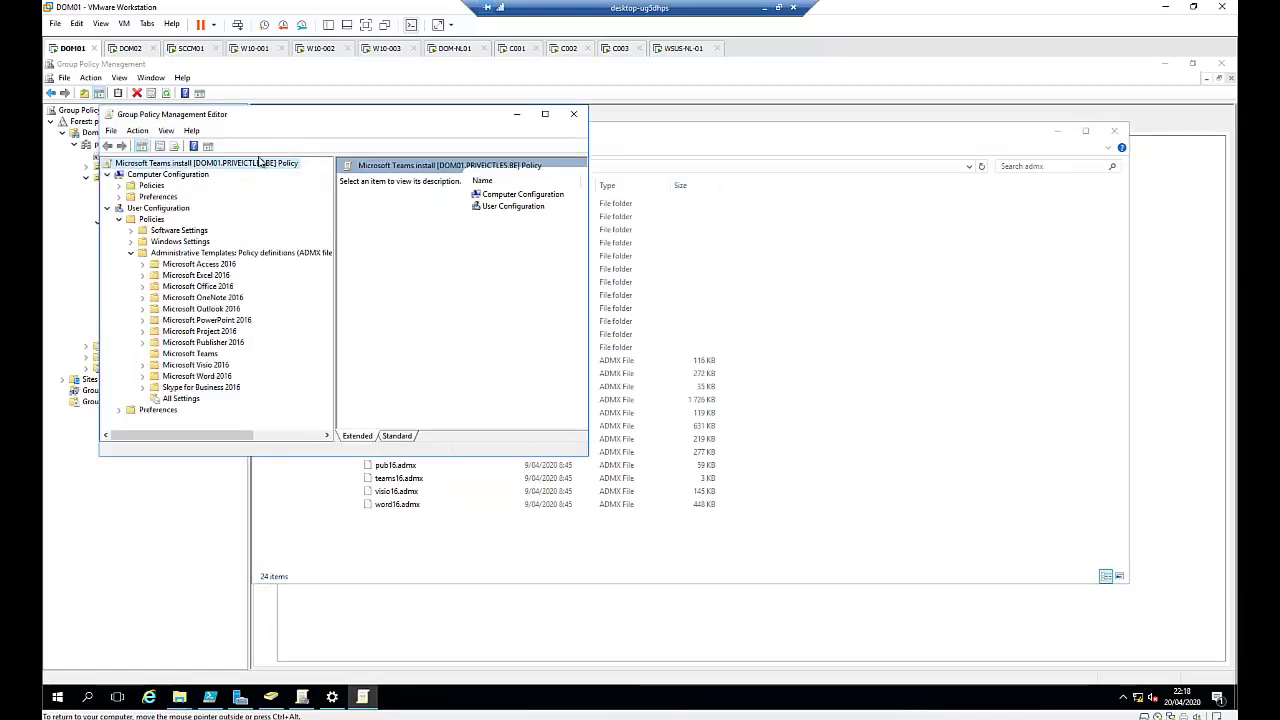
pyautogui.moveTo(261, 114); pyautogui.dragTo(470, 156)
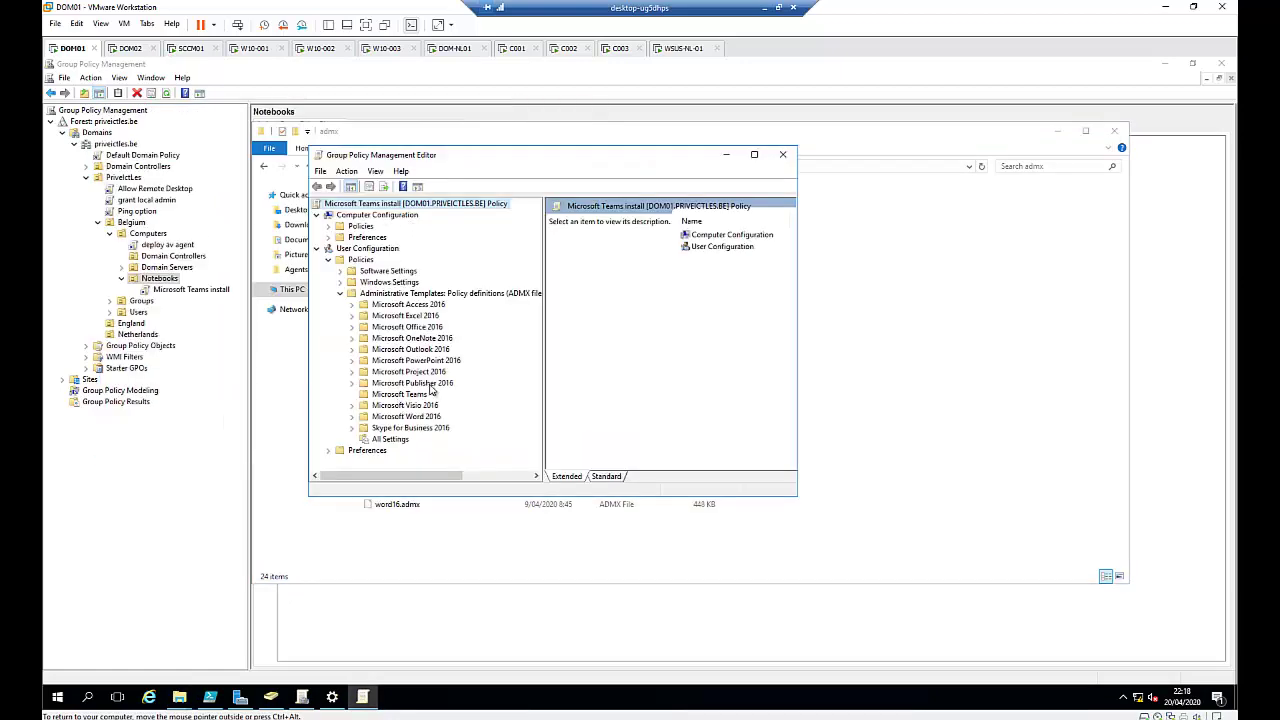
pyautogui.click(399, 394)
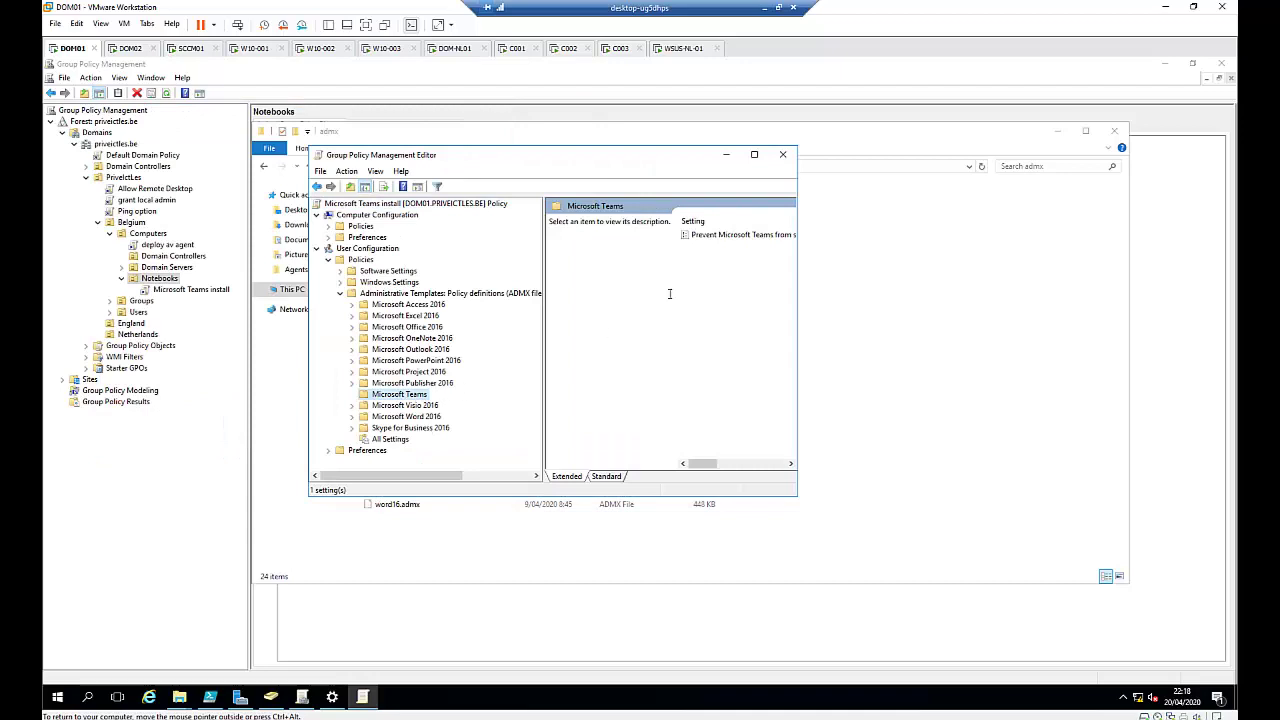
pyautogui.click(754, 154)
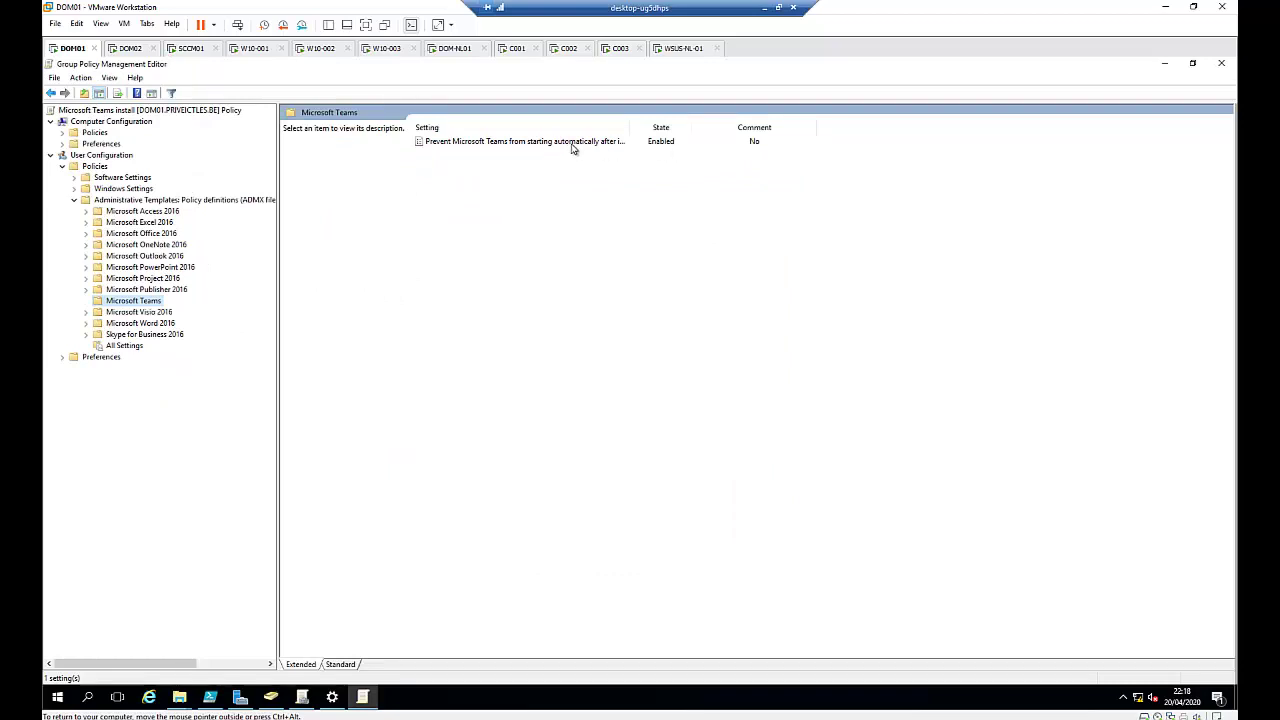
pyautogui.click(573, 146)
pyautogui.doubleClick(491, 149)
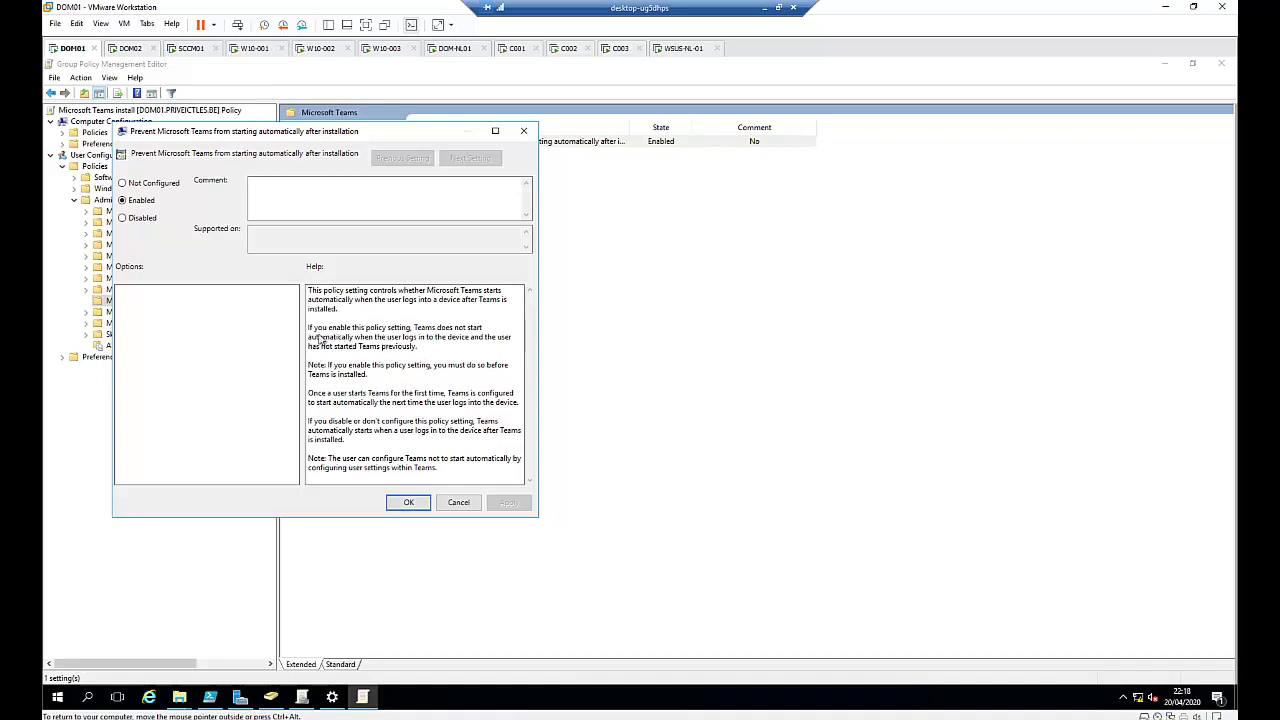
pyautogui.click(410, 503)
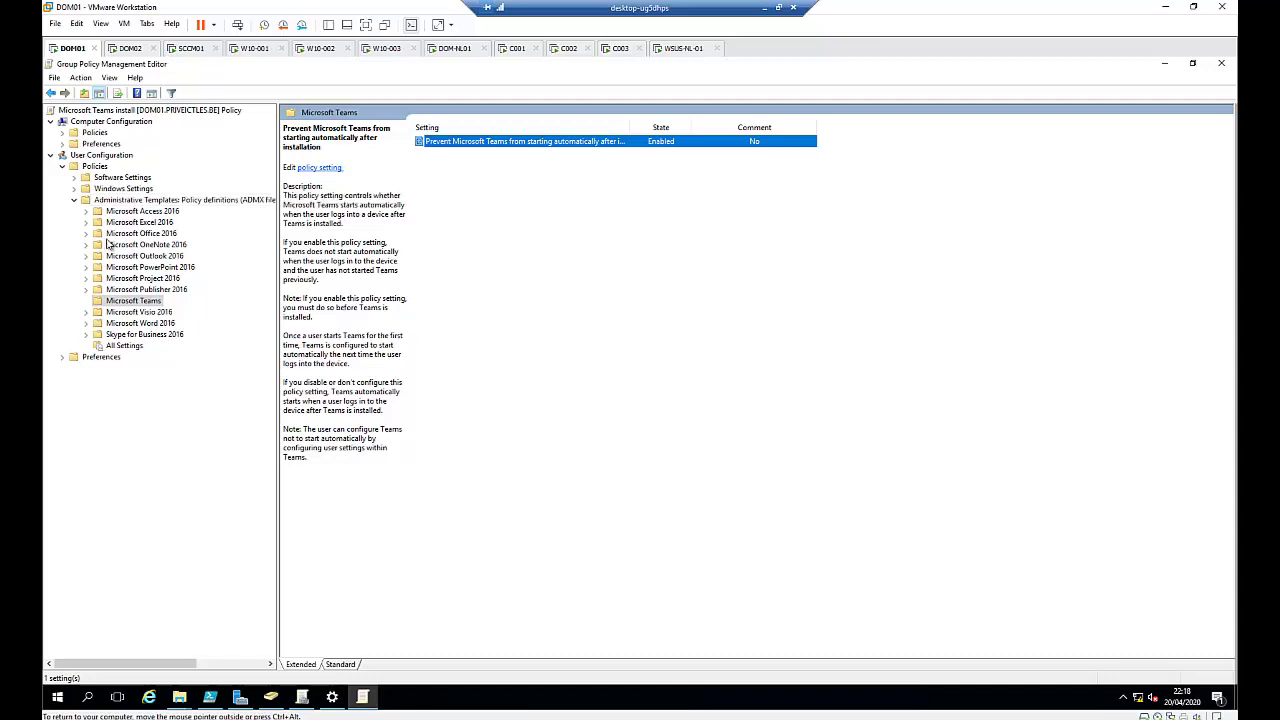
# Close the Group Policy Management Editor and the admx folder window
pyautogui.click(1221, 63)
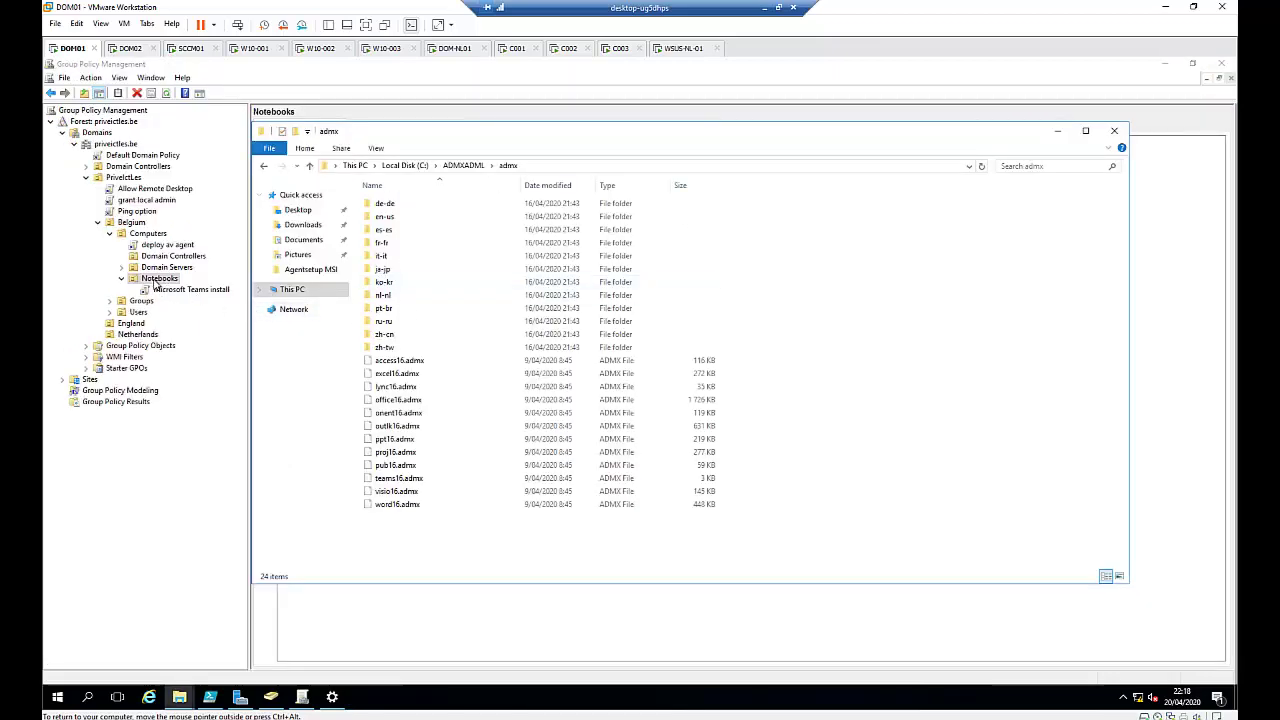
pyautogui.click(1114, 131)
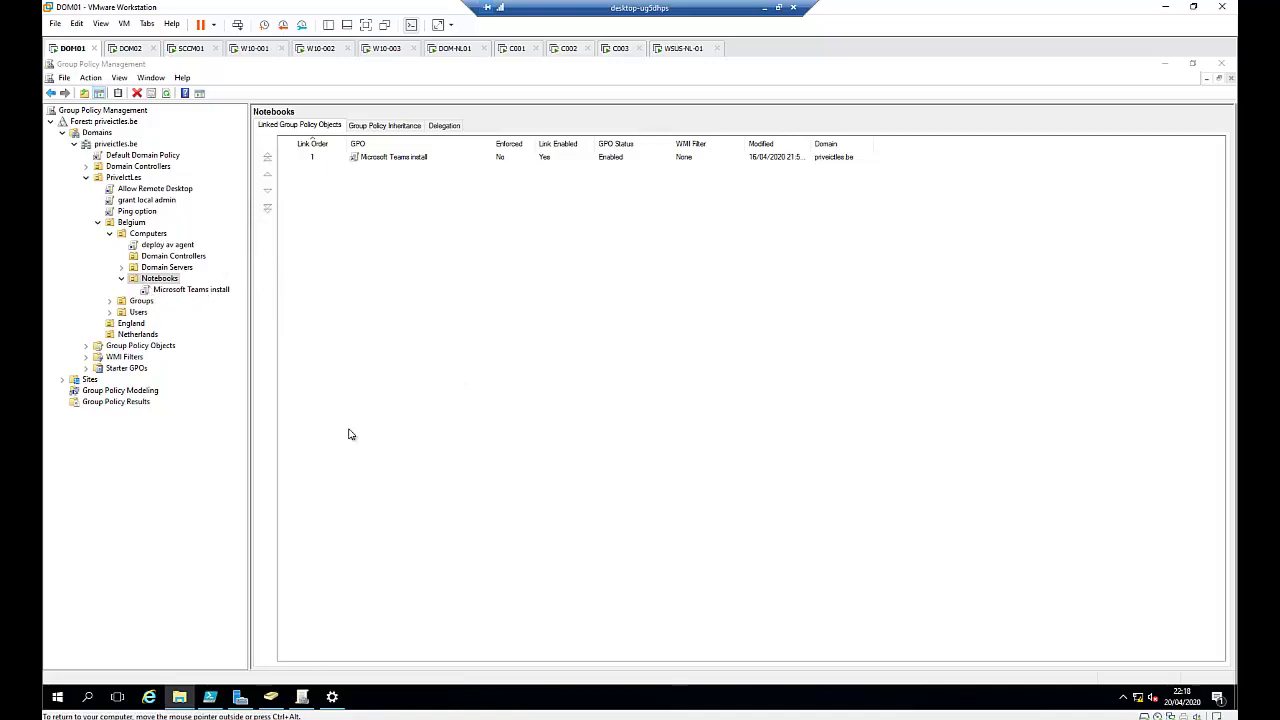
pyautogui.click(252, 48)
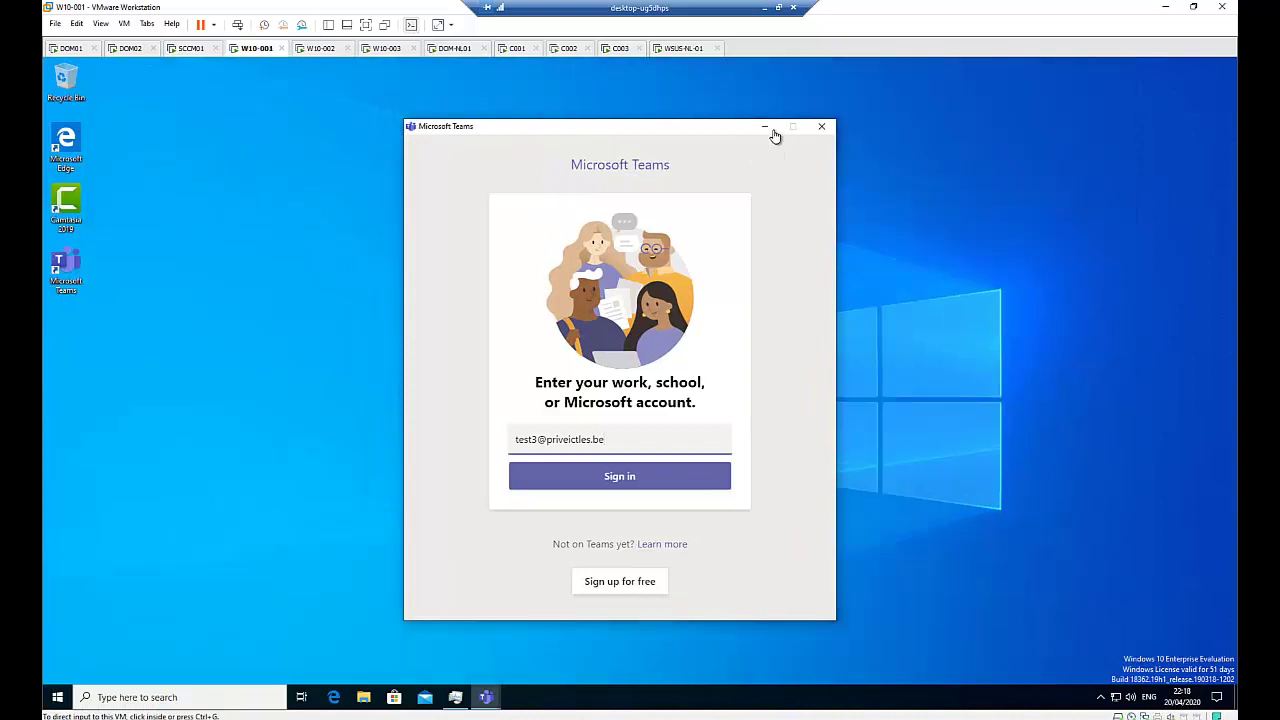
# On W10-001, minimize the Teams sign-in window and launch Command Prompt by searching cmd
pyautogui.click(766, 132)
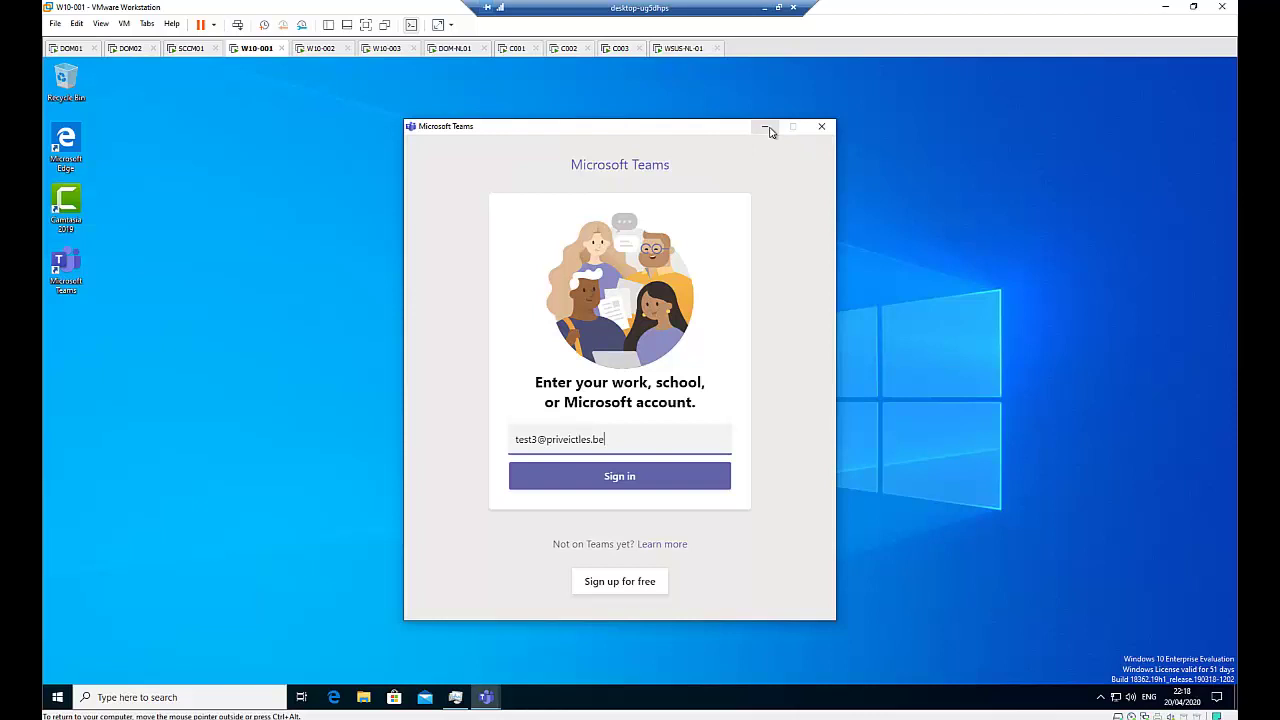
pyautogui.click(768, 130)
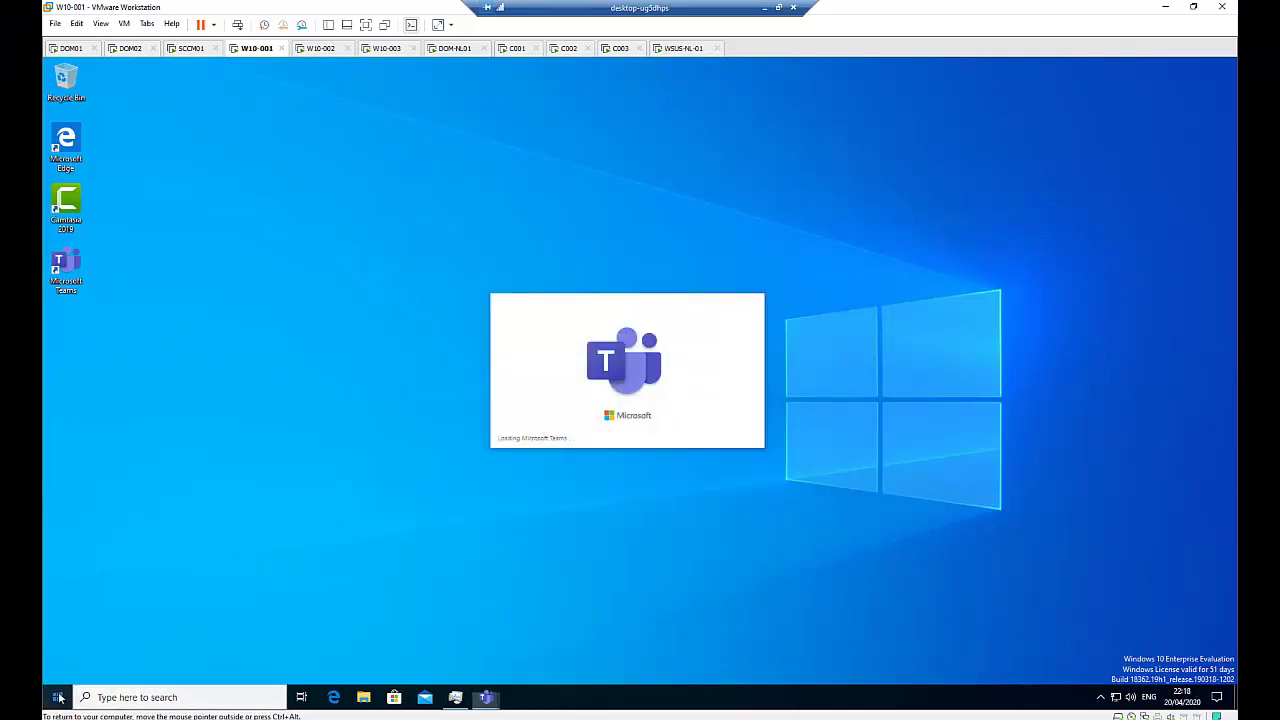
pyautogui.press('super')
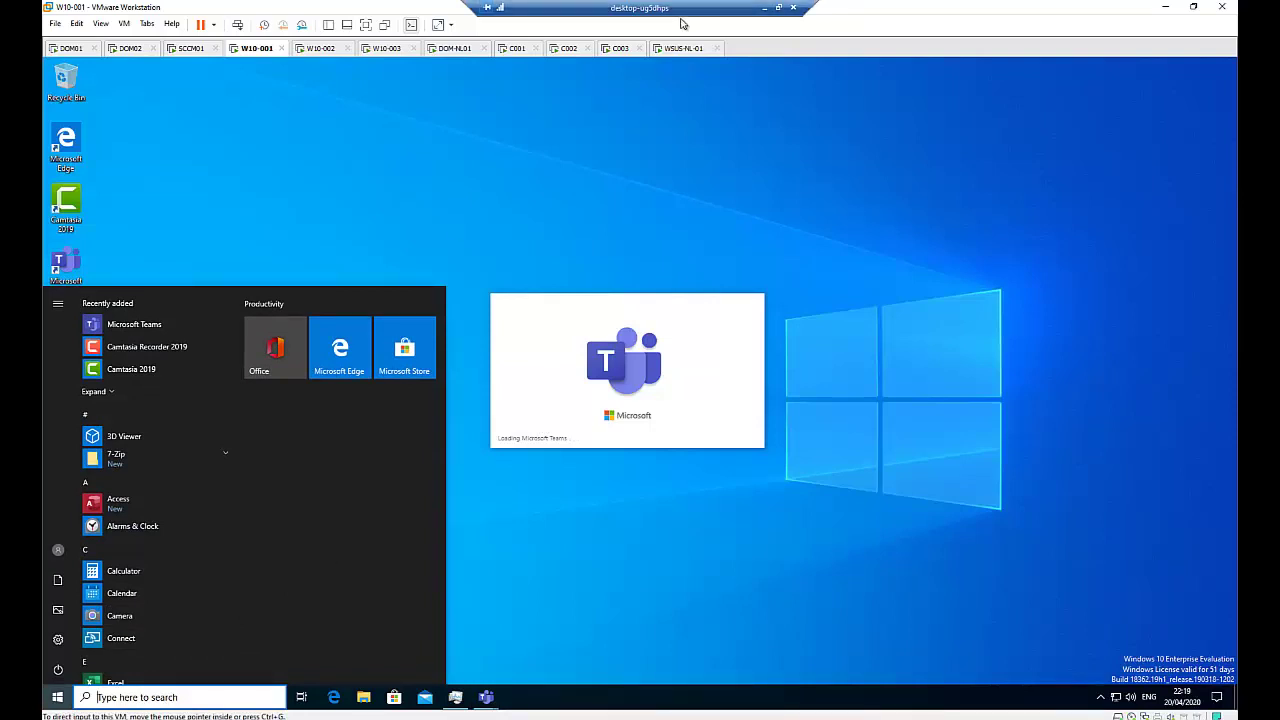
pyautogui.click(152, 697)
pyautogui.write('cmd')
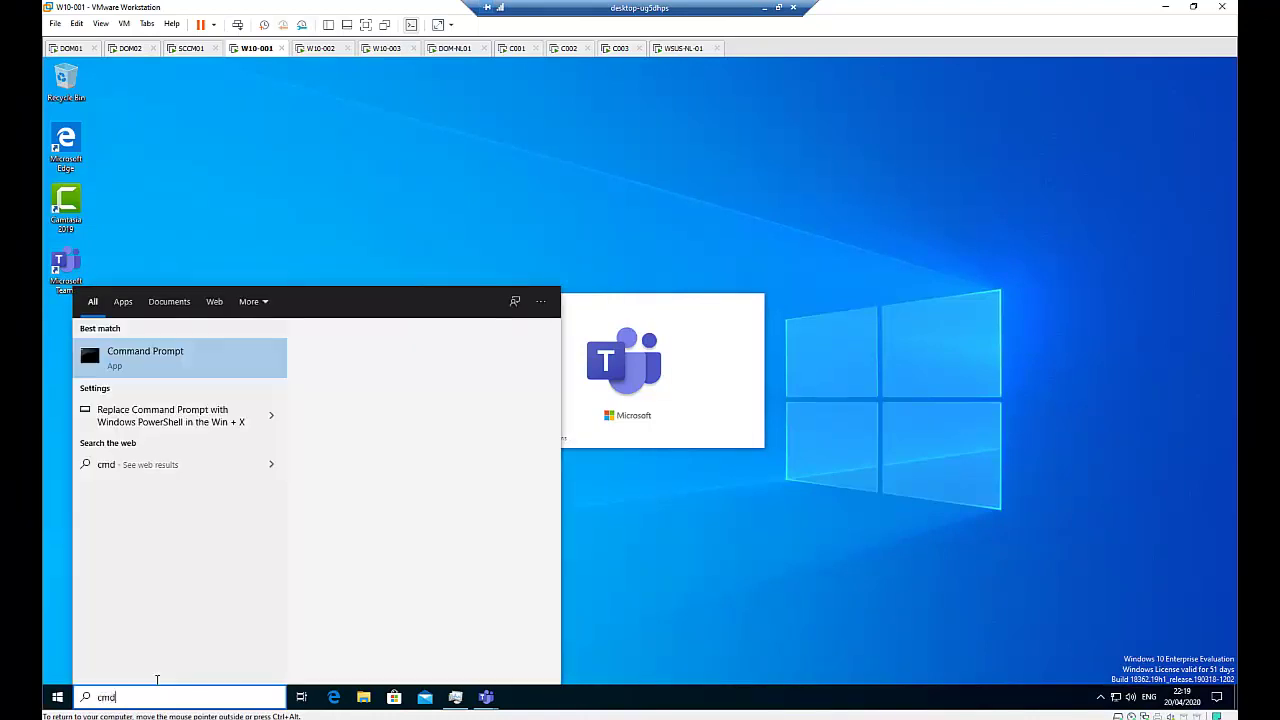
pyautogui.press('Return')
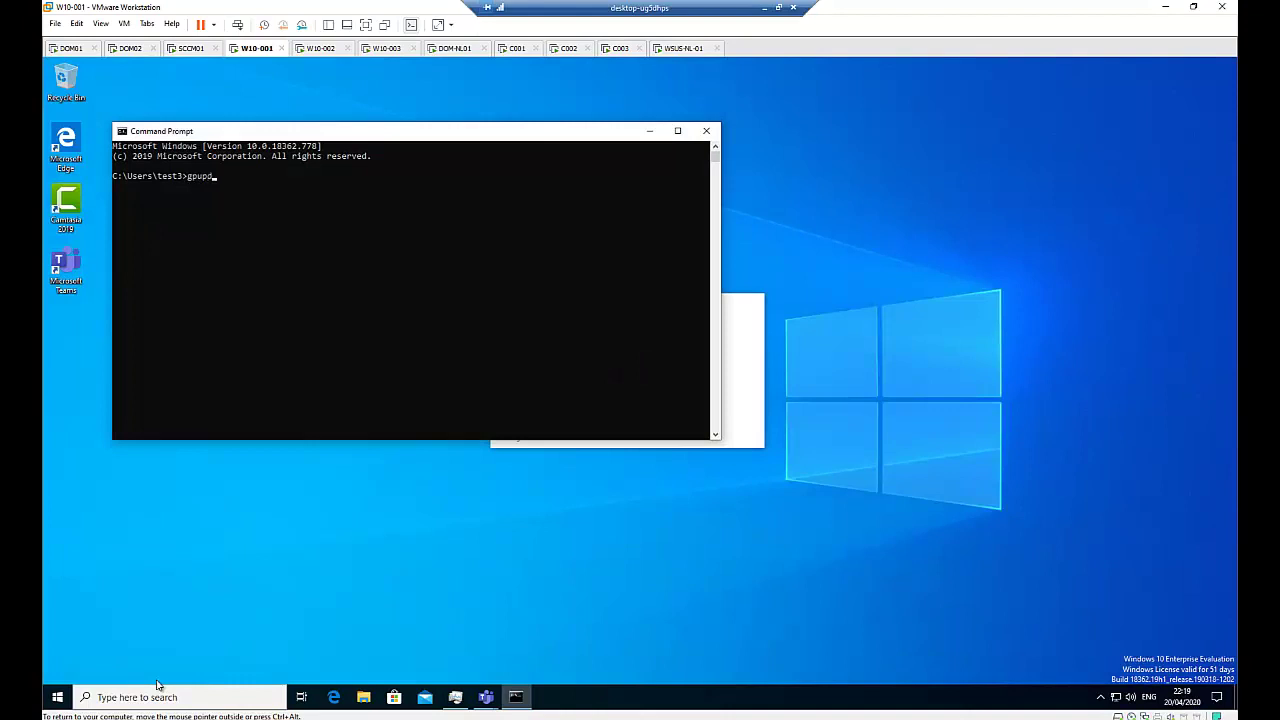
# Run gpupdate /force, decline the restart, and exit the prompt
pyautogui.write('gpupdate /force')
pyautogui.press('Return')
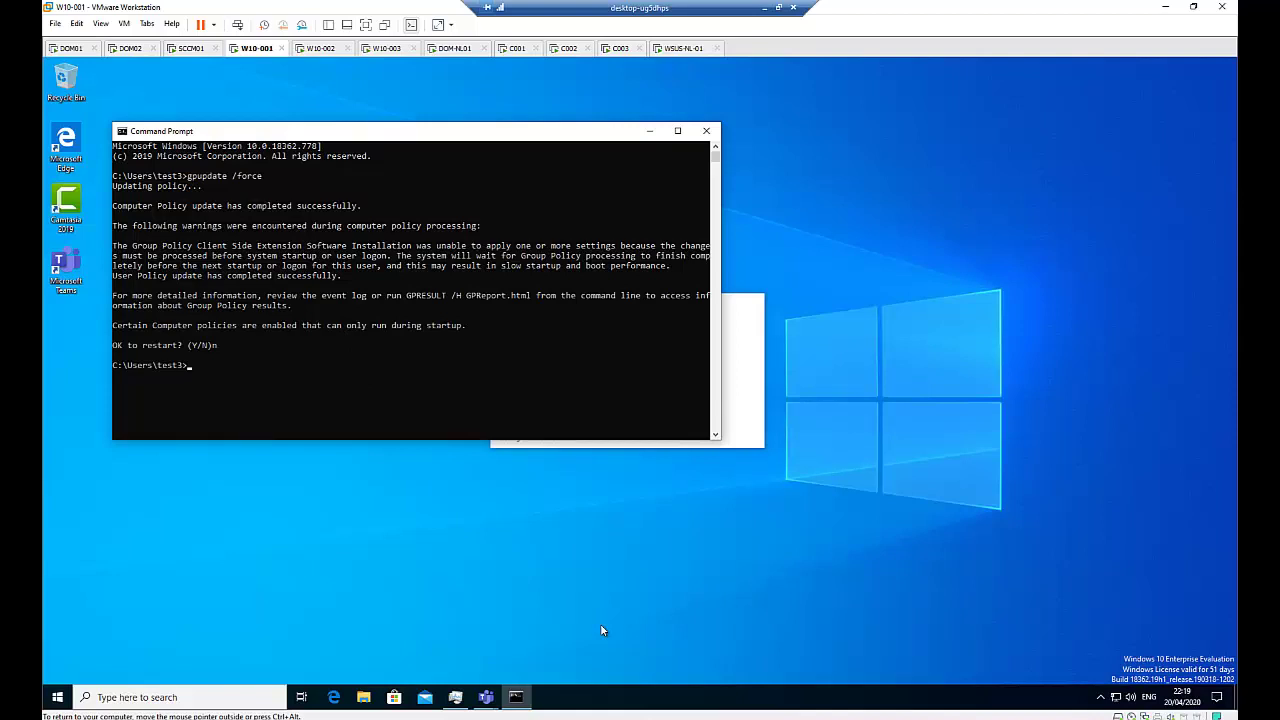
pyautogui.write('xit')
pyautogui.press('Return')
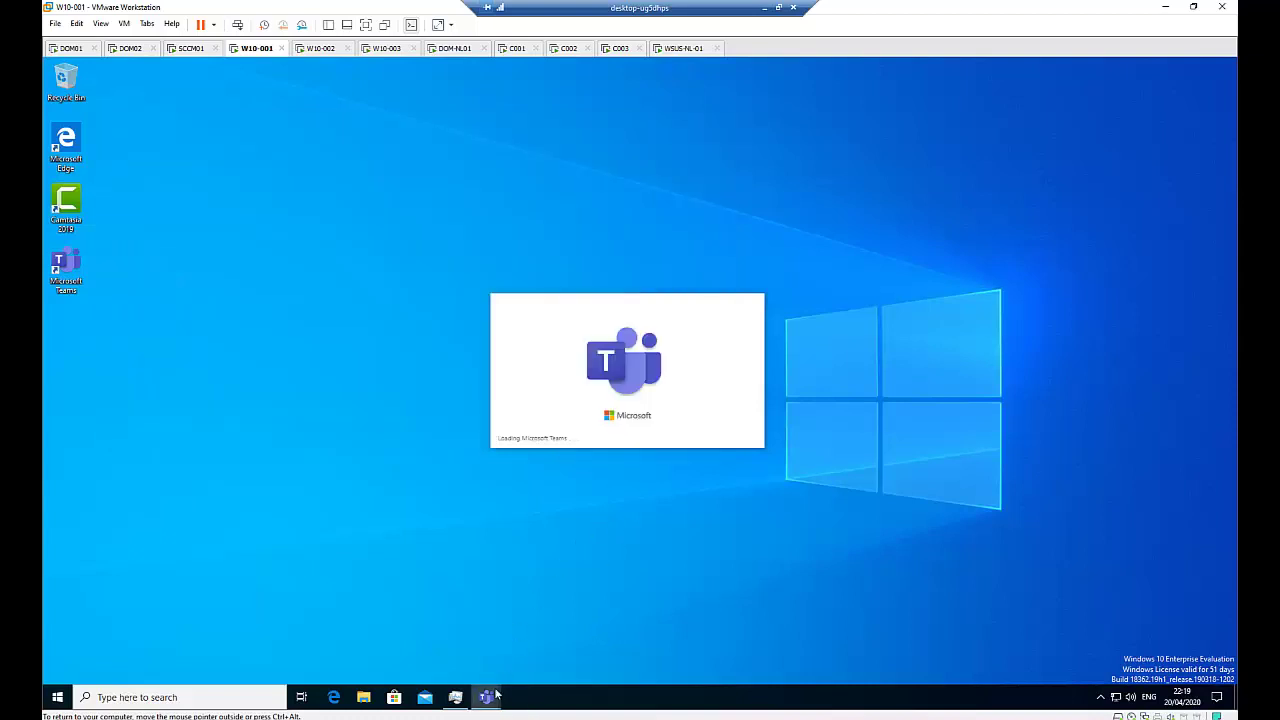
# Sign in to Teams on W10-001 with the pre-filled test 3 account and its password, then return to Firefox
pyautogui.moveTo(486, 697)
pyautogui.click(545, 634)
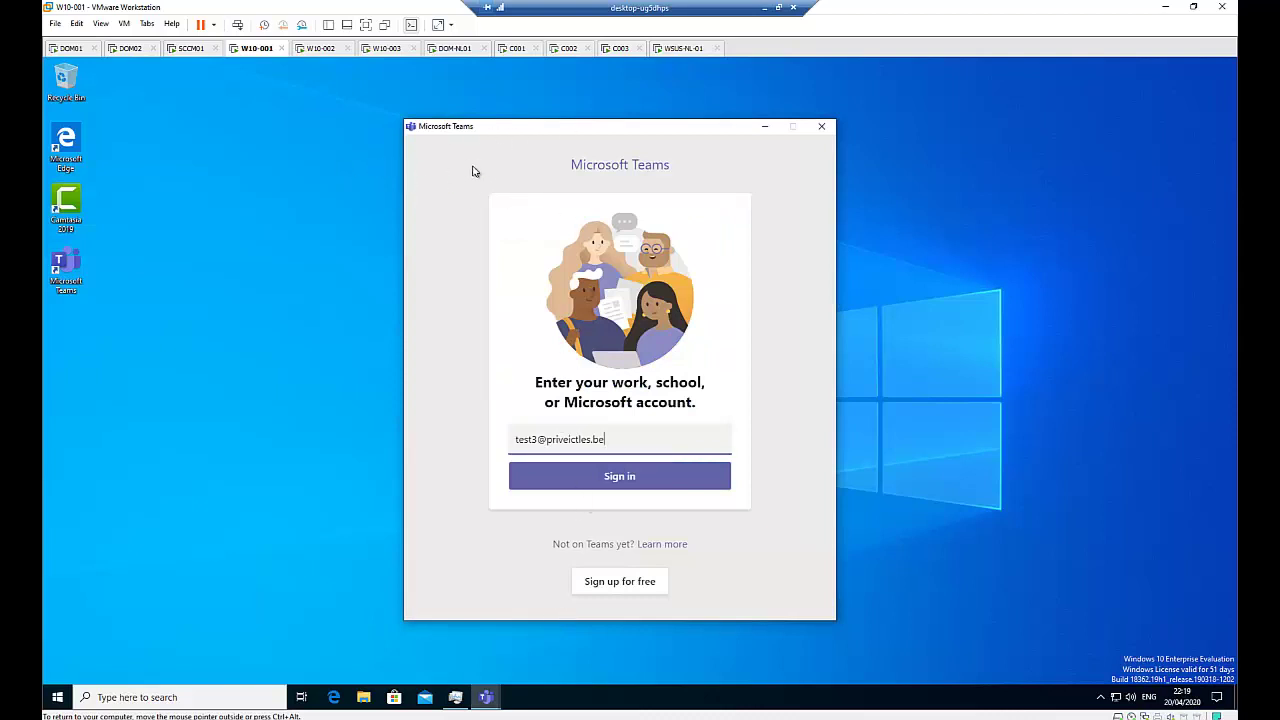
pyautogui.click(608, 478)
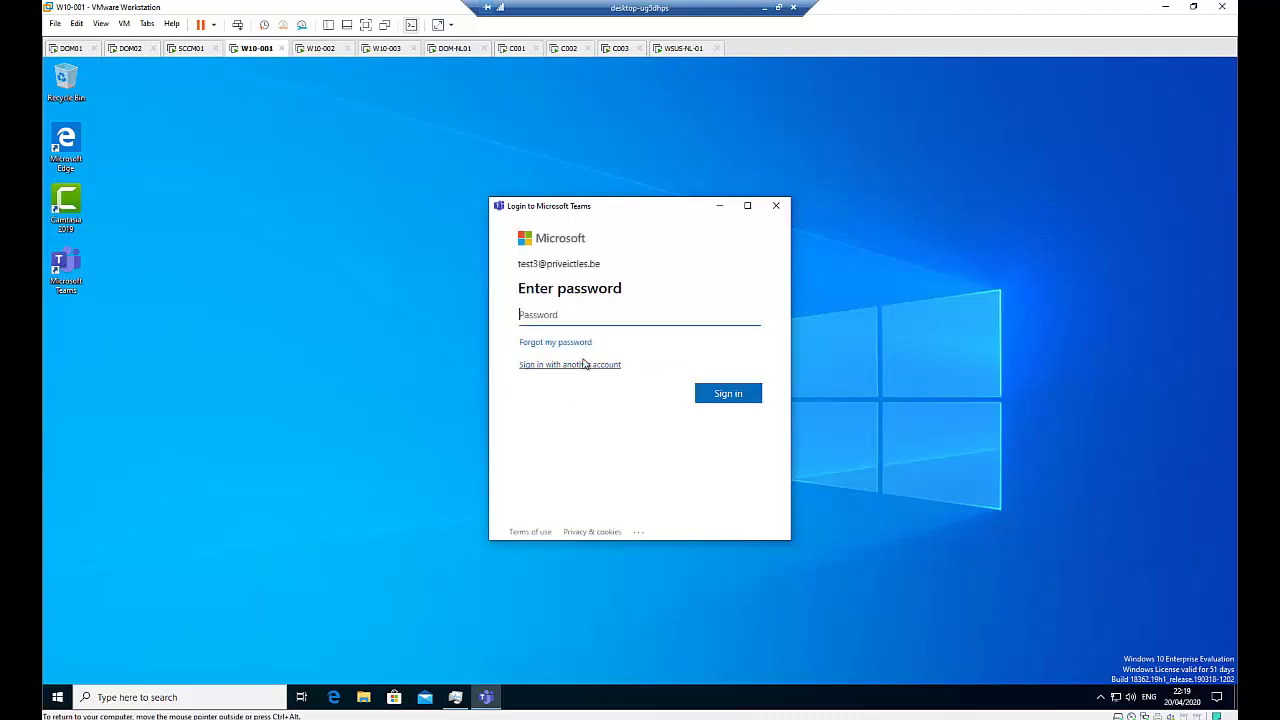
pyautogui.write('P')
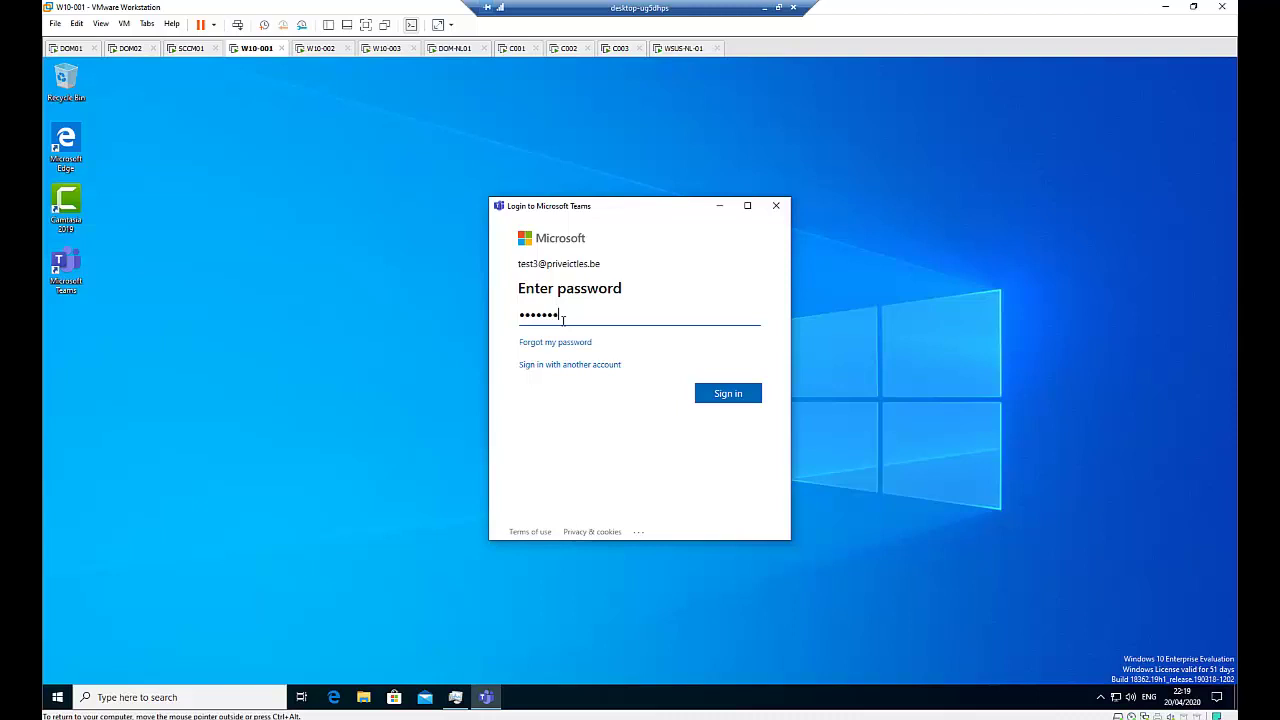
pyautogui.press('Return')
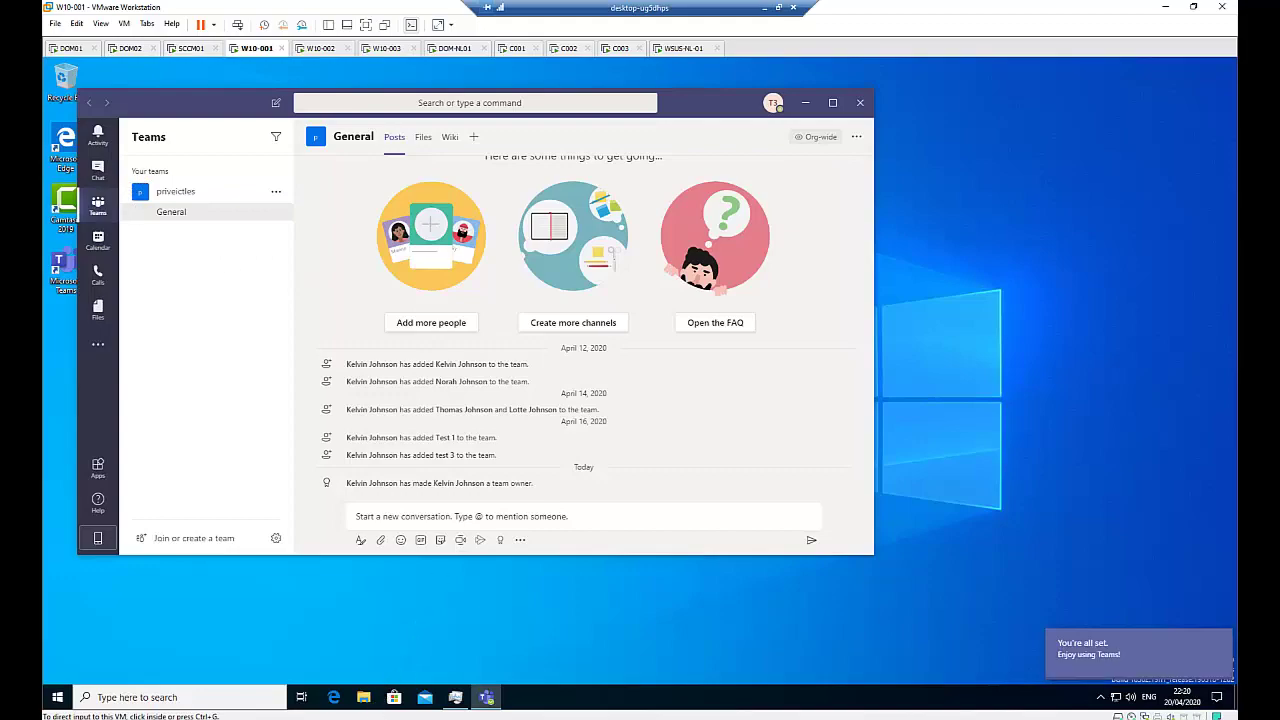
pyautogui.hotkey('alt', 'Tab')
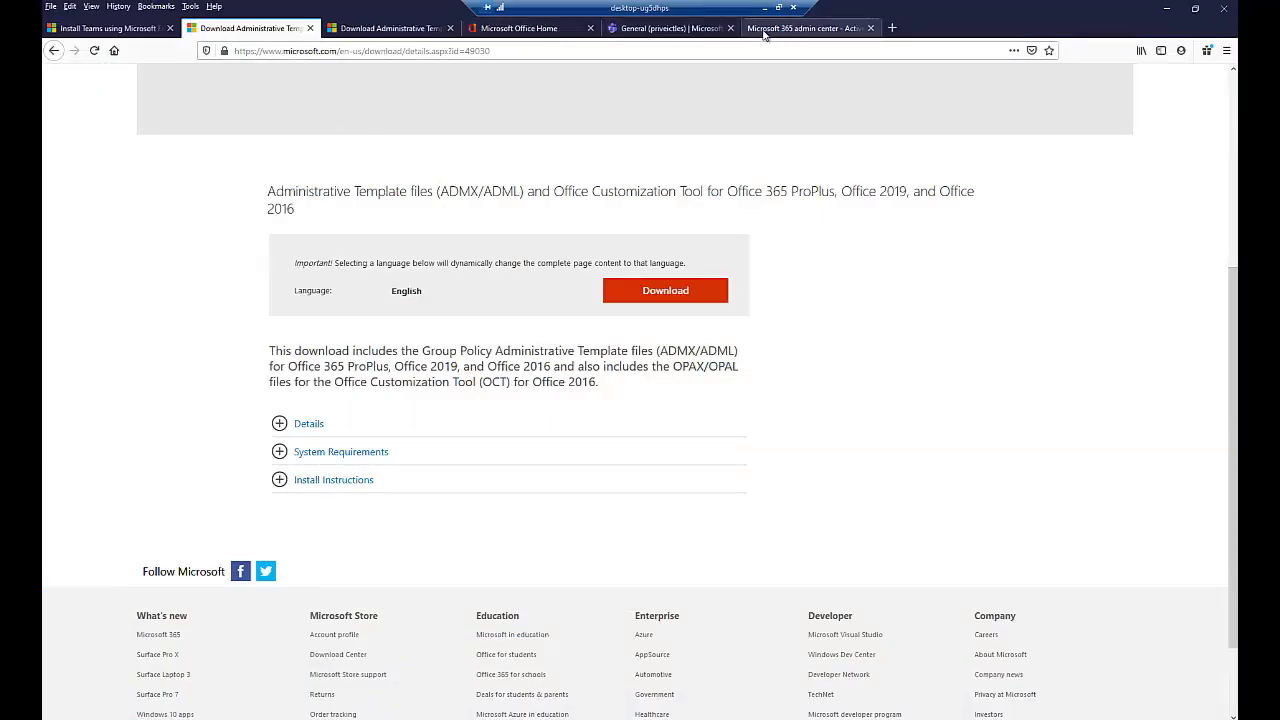
# Open test 3's Licenses and Apps in Active users and scroll the Office 365 E5 apps to Microsoft Teams
pyautogui.click(546, 30)
pyautogui.click(786, 30)
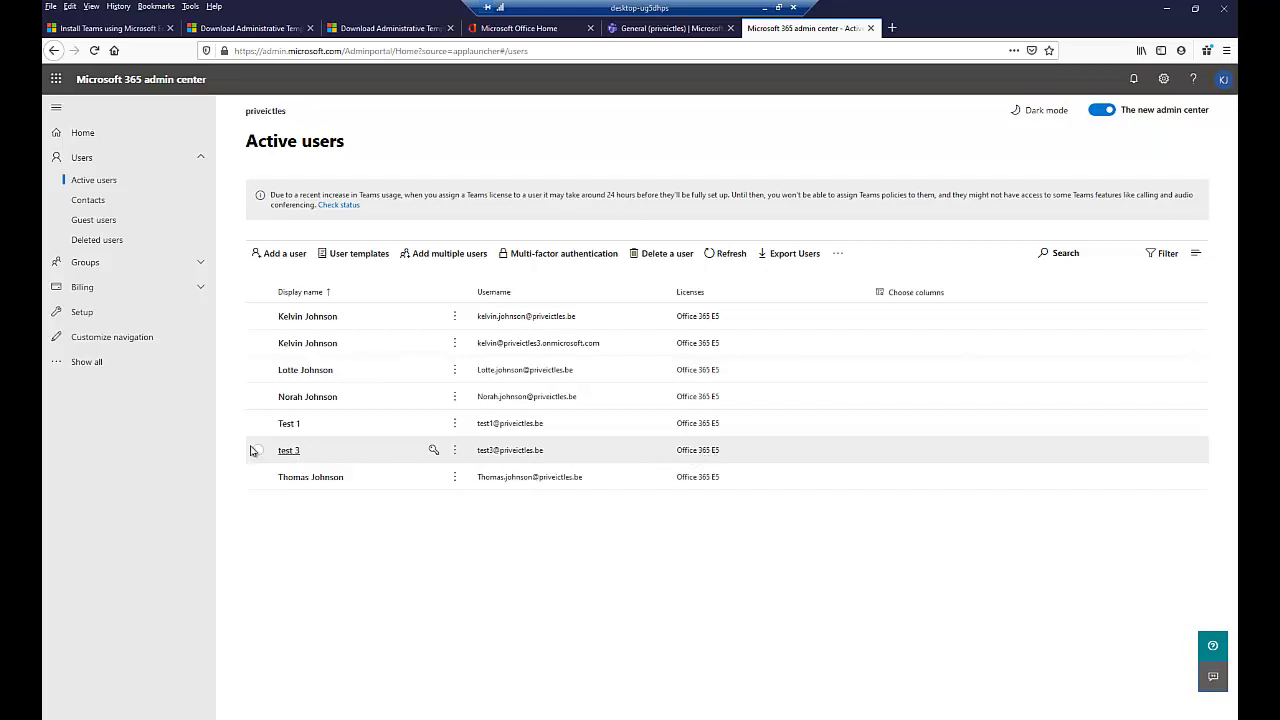
pyautogui.click(288, 450)
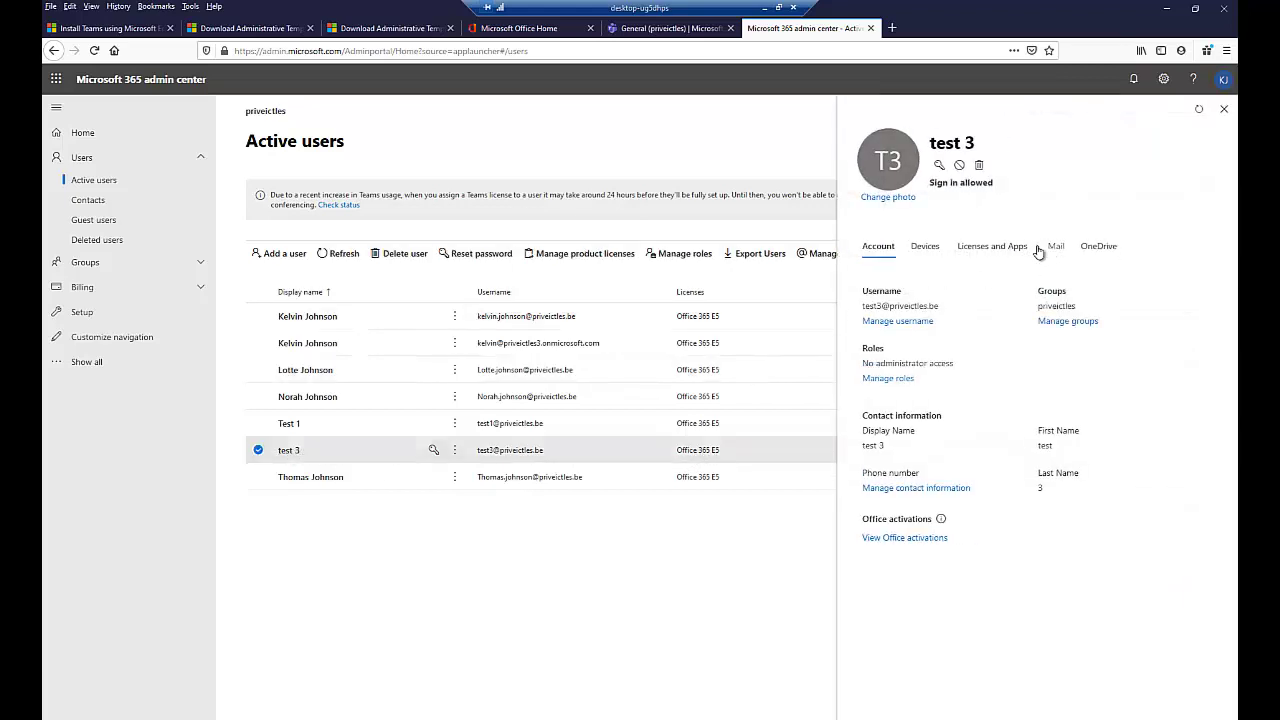
pyautogui.click(995, 250)
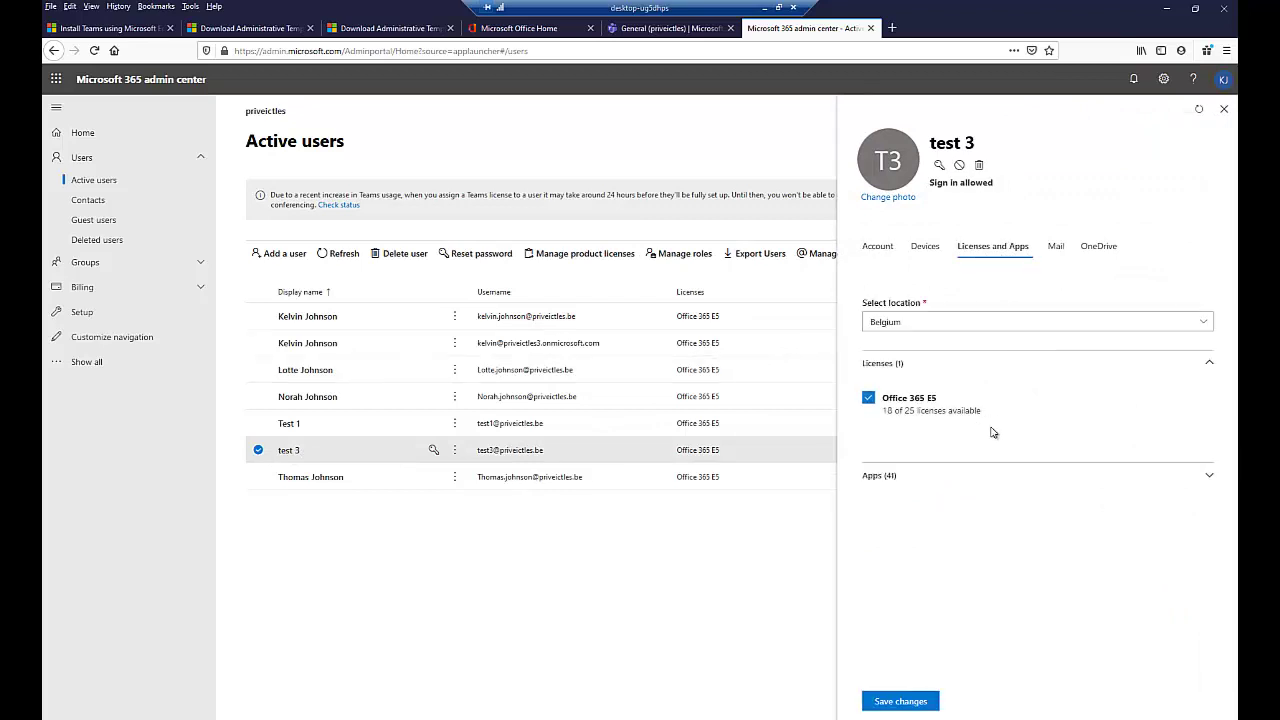
pyautogui.click(897, 478)
pyautogui.scroll(-4, 940, 470)
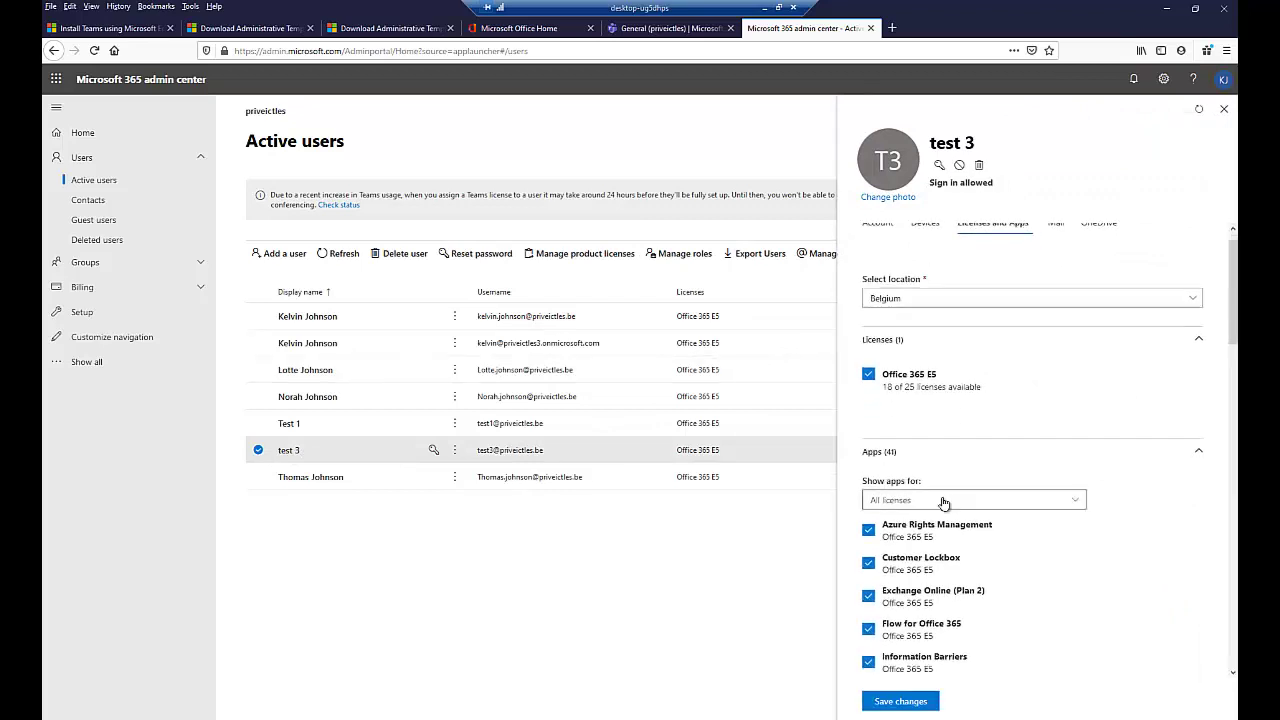
pyautogui.scroll(-5, 913, 460)
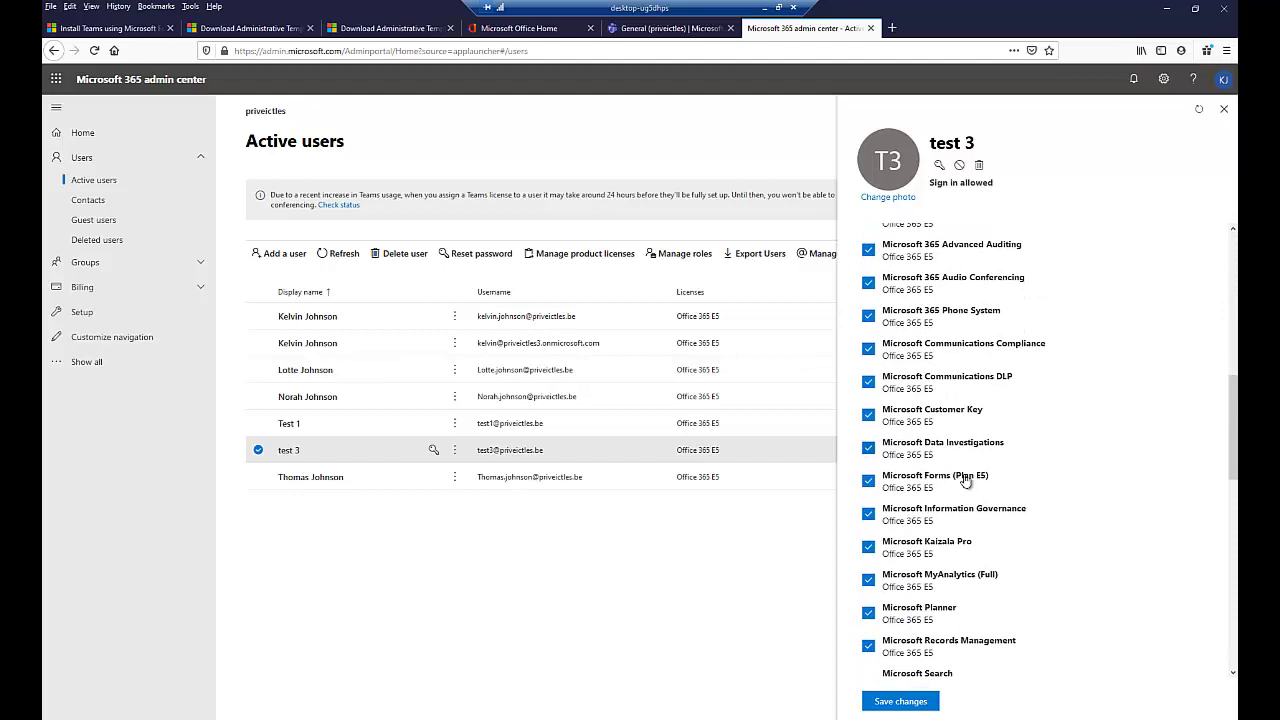
pyautogui.scroll(-1, 960, 484)
pyautogui.scroll(-3, 960, 495)
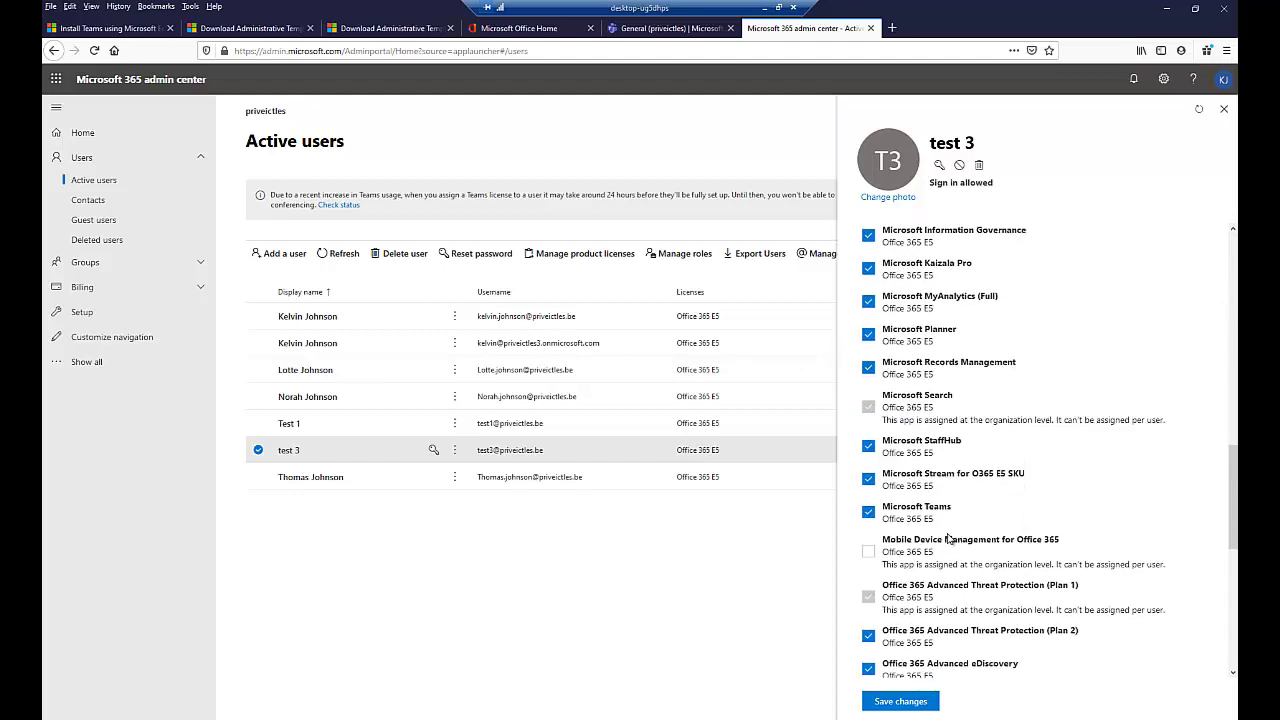